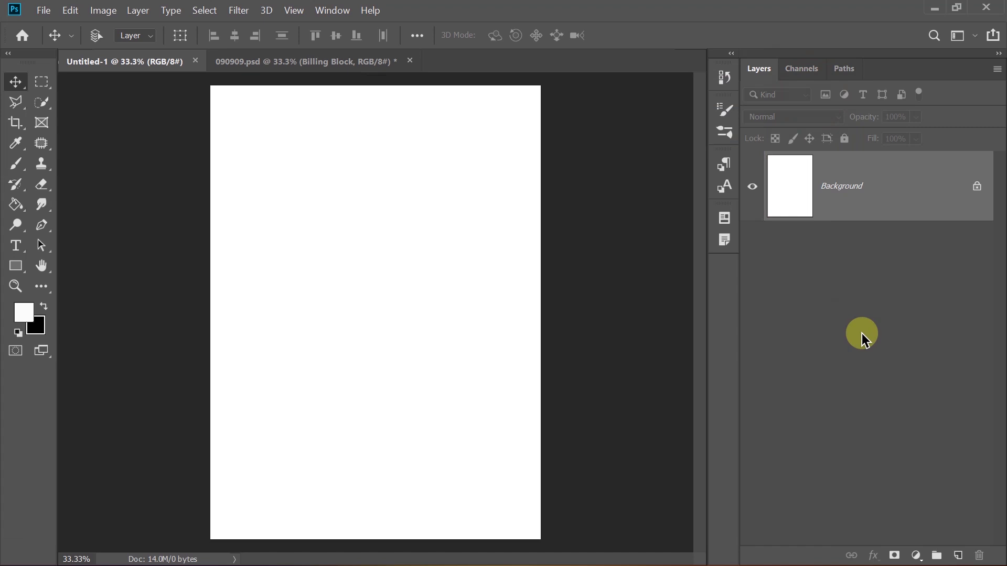
- Place the bearded man portrait from the movie poster folder into the blank document and enlarge it to fill the canvas width
{"action": "left_click", "coordinate": [418, 548]}
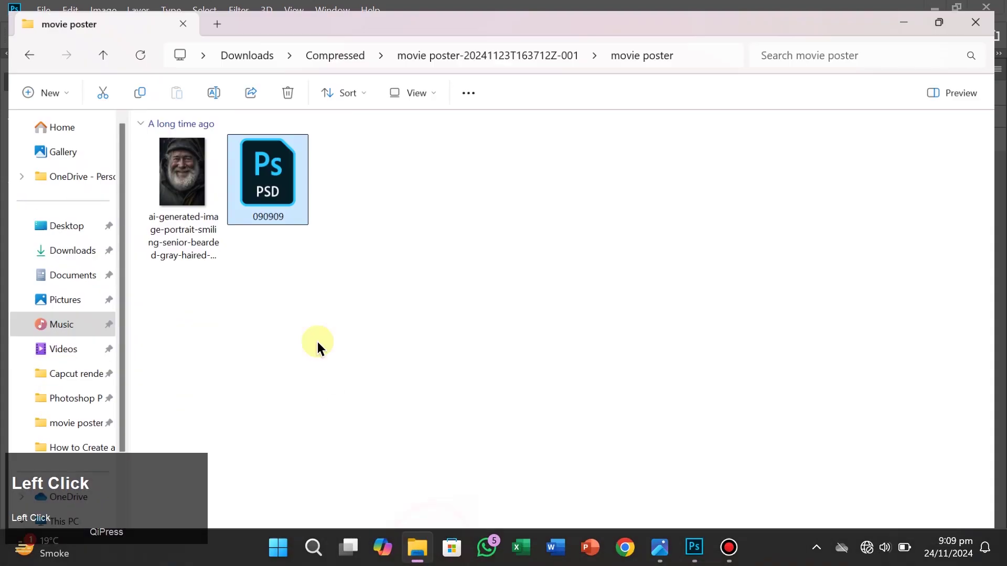
{"action": "left_click_drag", "start_coordinate": [179, 173], "coordinate": [402, 342]}
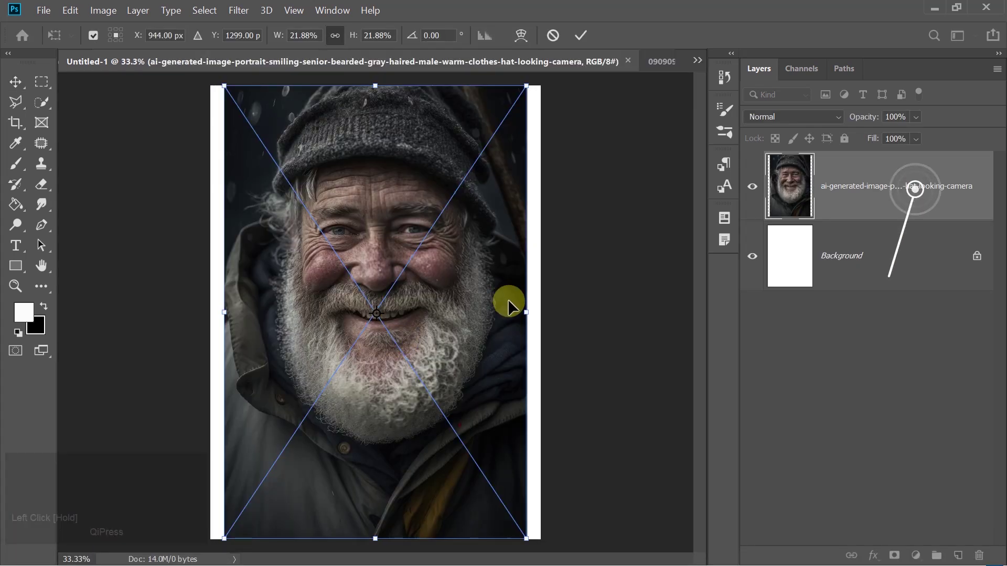
{"action": "left_click_drag", "start_coordinate": [527, 313], "coordinate": [541, 319]}
{"action": "key", "text": "Return"}
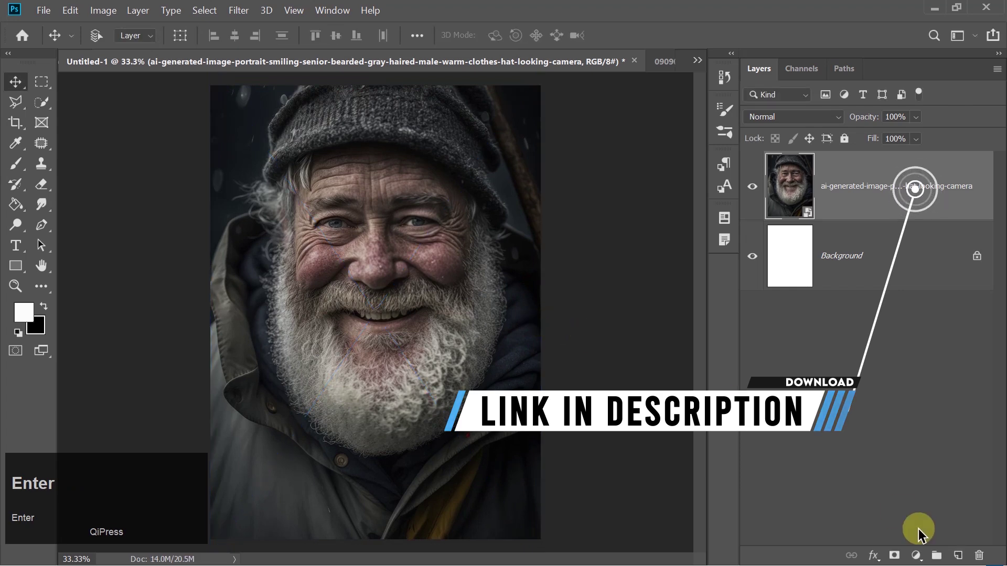
- Add a gradient fill layer above the portrait, changing its starting color stop to black so it fades to transparent
{"action": "left_click", "coordinate": [916, 555]}
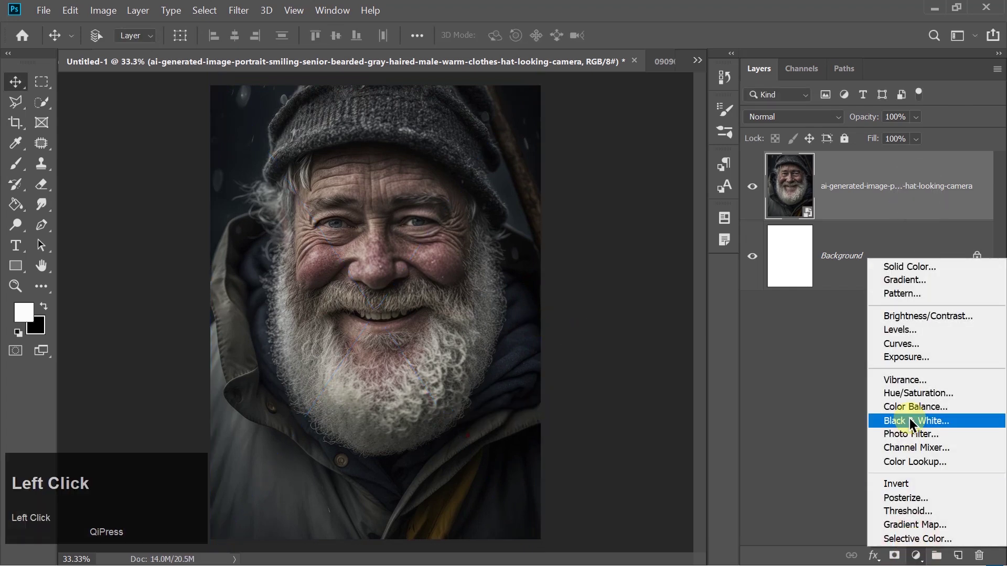
{"action": "left_click", "coordinate": [902, 281]}
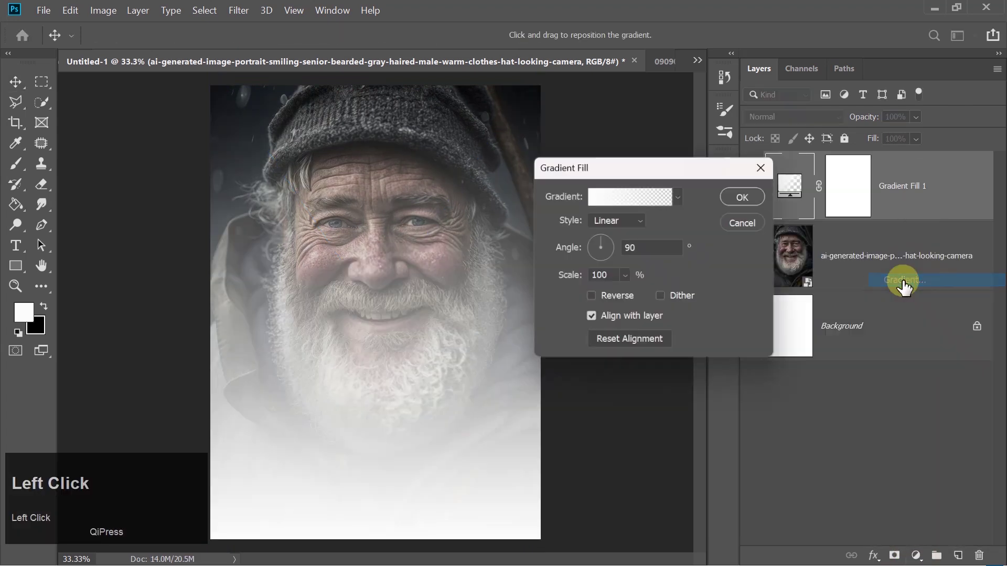
{"action": "left_click", "coordinate": [618, 195]}
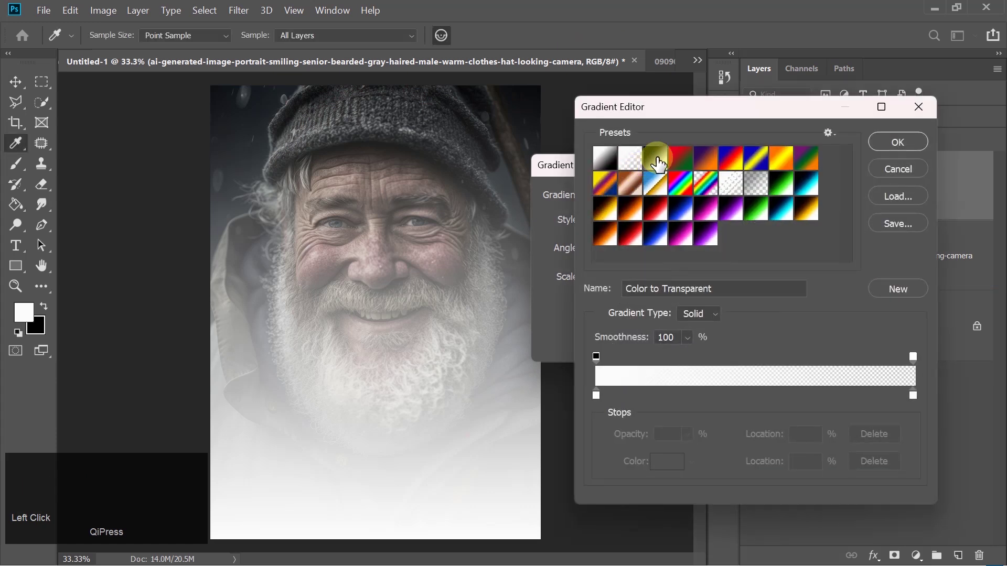
{"action": "double_click", "coordinate": [596, 397]}
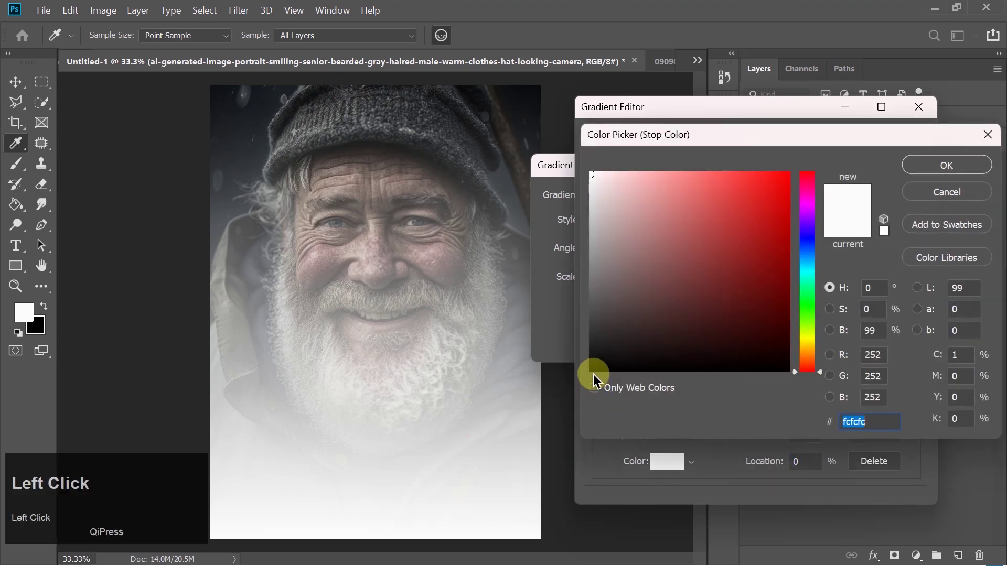
{"action": "left_click", "coordinate": [591, 371]}
{"action": "key", "text": "Return"}
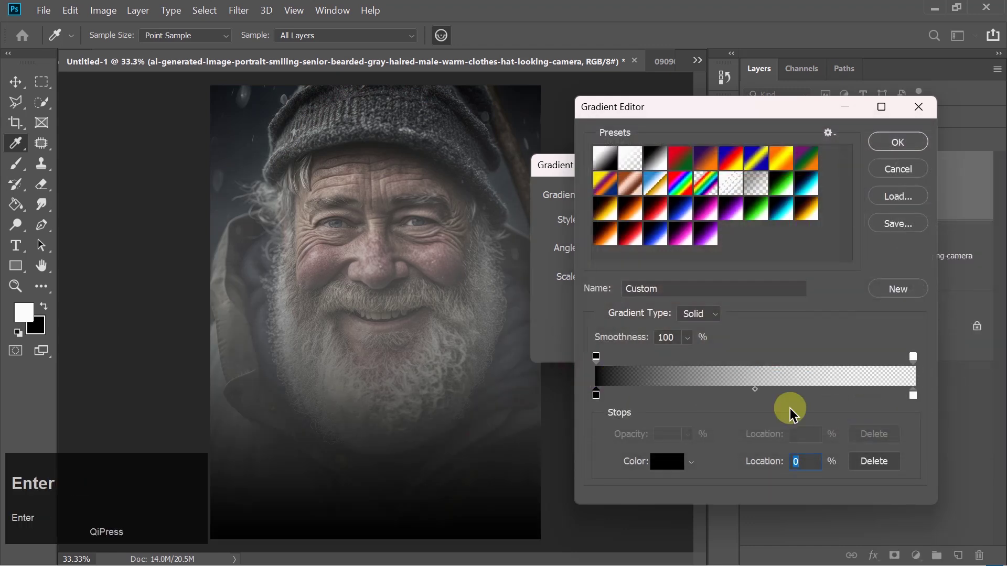
{"action": "left_click", "coordinate": [913, 357]}
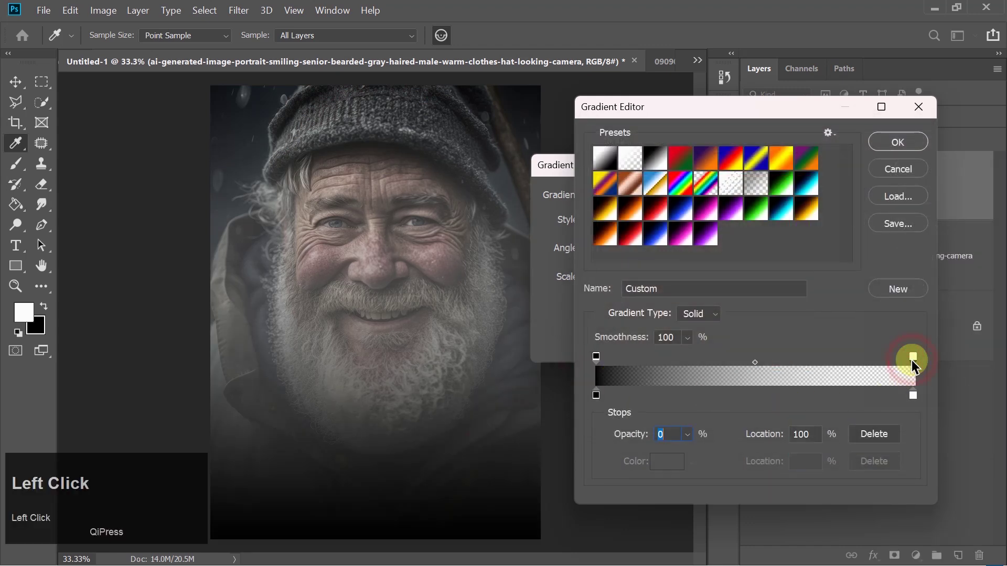
{"action": "left_click", "coordinate": [894, 143]}
{"action": "left_click", "coordinate": [737, 195]}
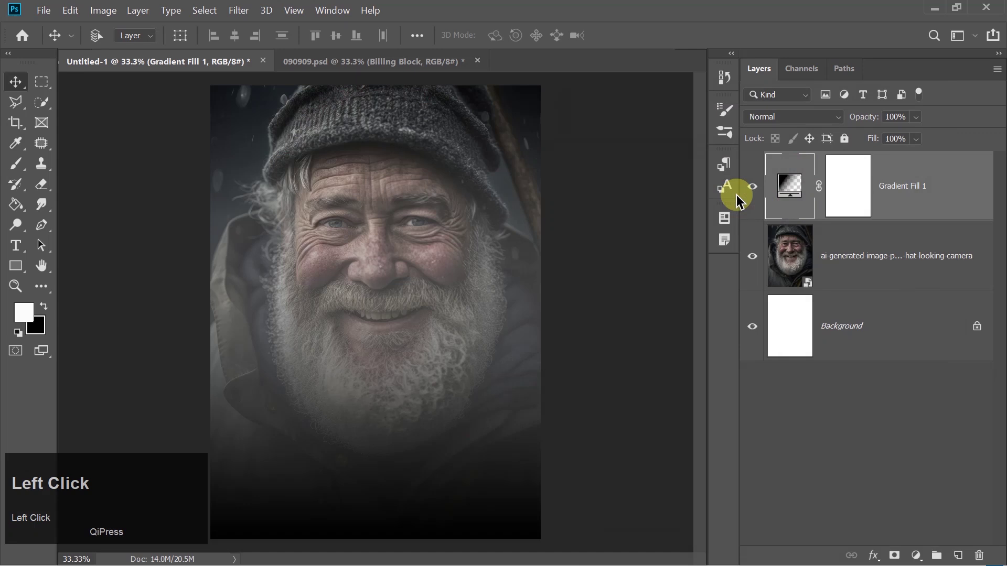
- Set the gradient fill layer's Fill to 70%
{"action": "left_click_drag", "start_coordinate": [905, 139], "coordinate": [774, 127]}
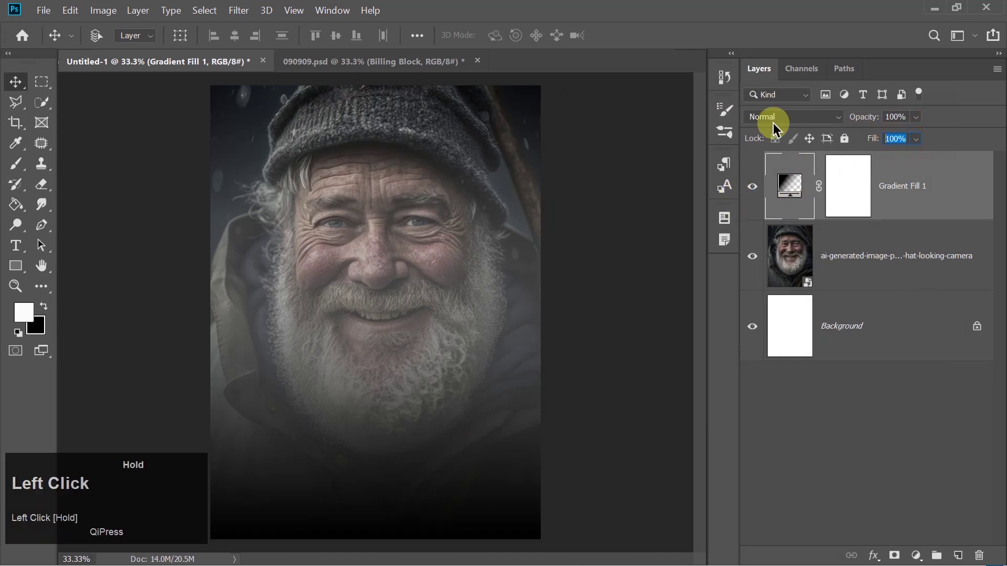
{"action": "type", "text": "70"}
{"action": "key", "text": "Return"}
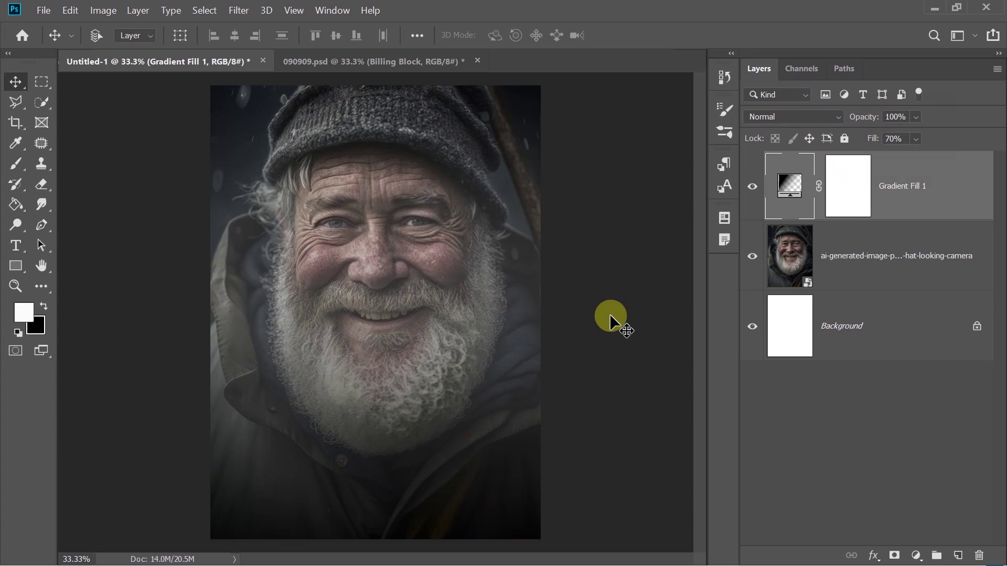
- Add a Color Lookup adjustment layer using the FuturisticBleak.3DL 3DLUT file
{"action": "left_click", "coordinate": [916, 557]}
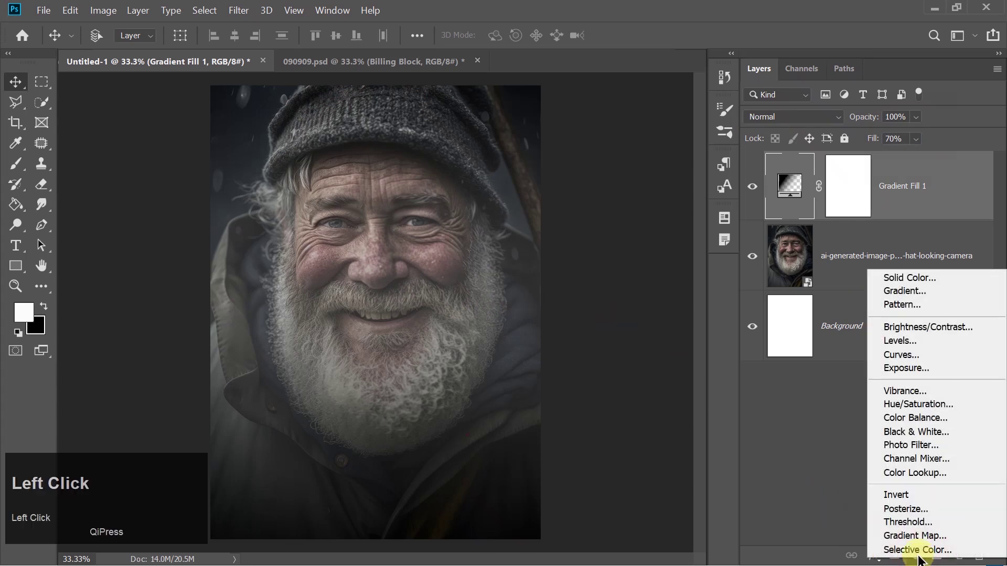
{"action": "left_click", "coordinate": [911, 475]}
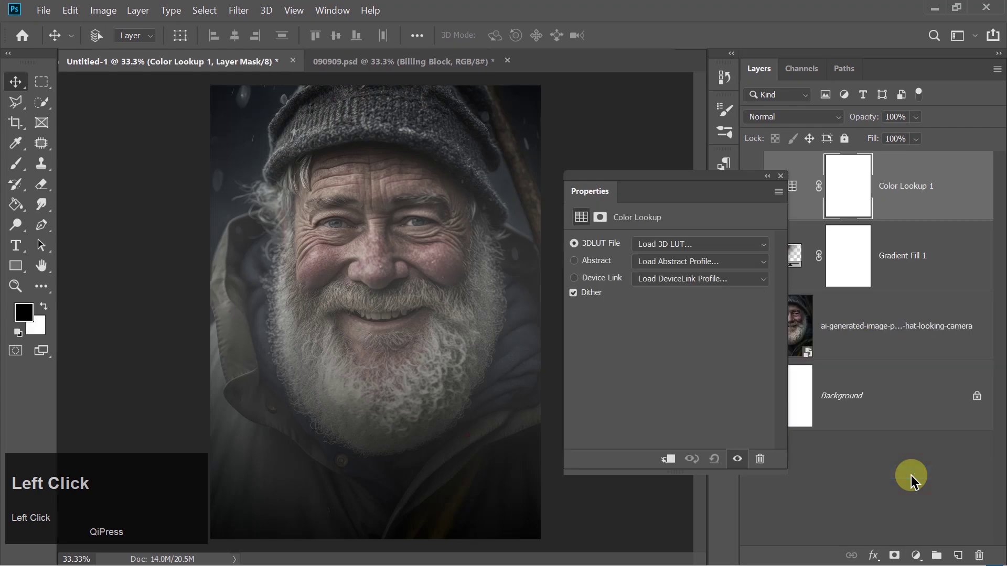
{"action": "left_click", "coordinate": [673, 245]}
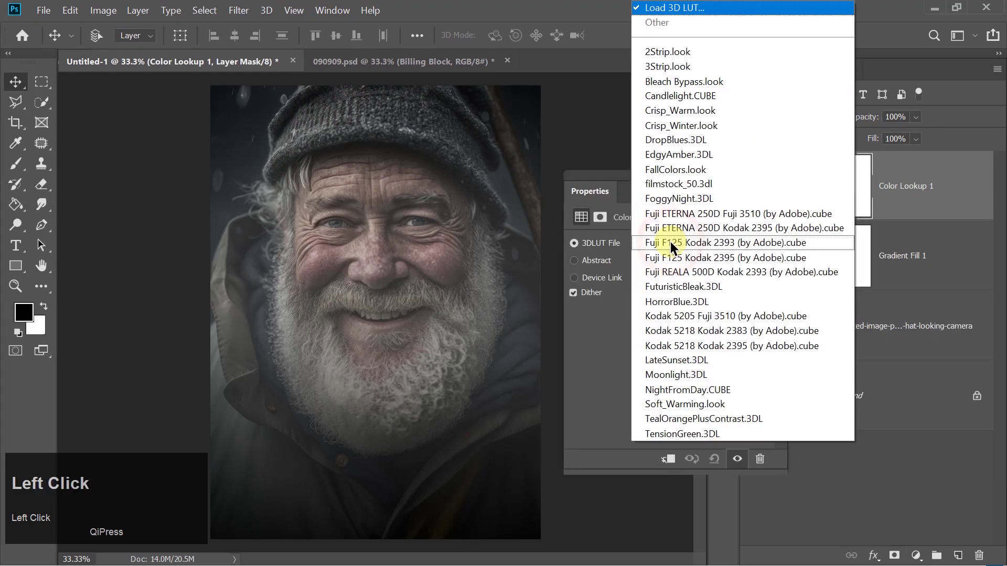
{"action": "left_click", "coordinate": [666, 285]}
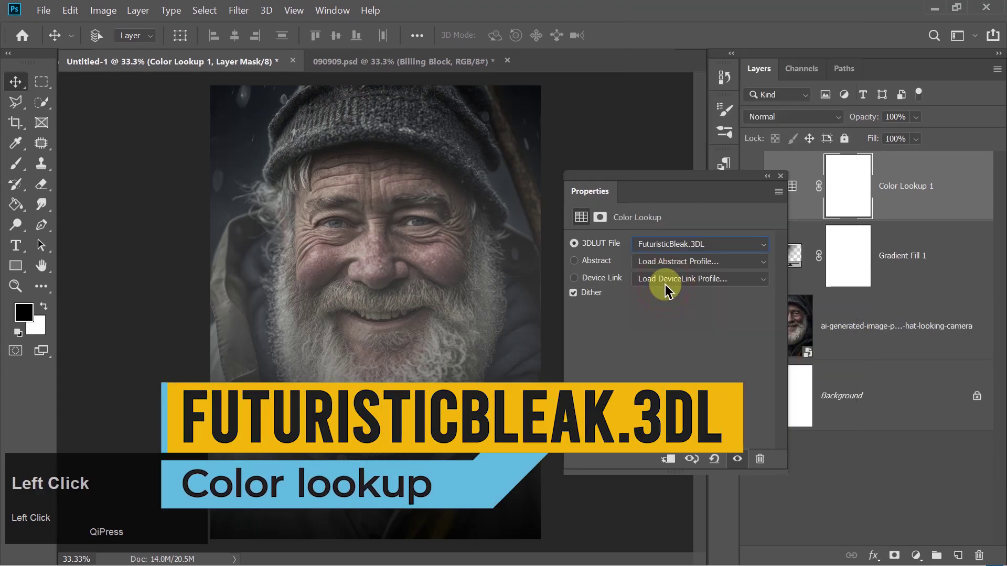
{"action": "left_click", "coordinate": [780, 176]}
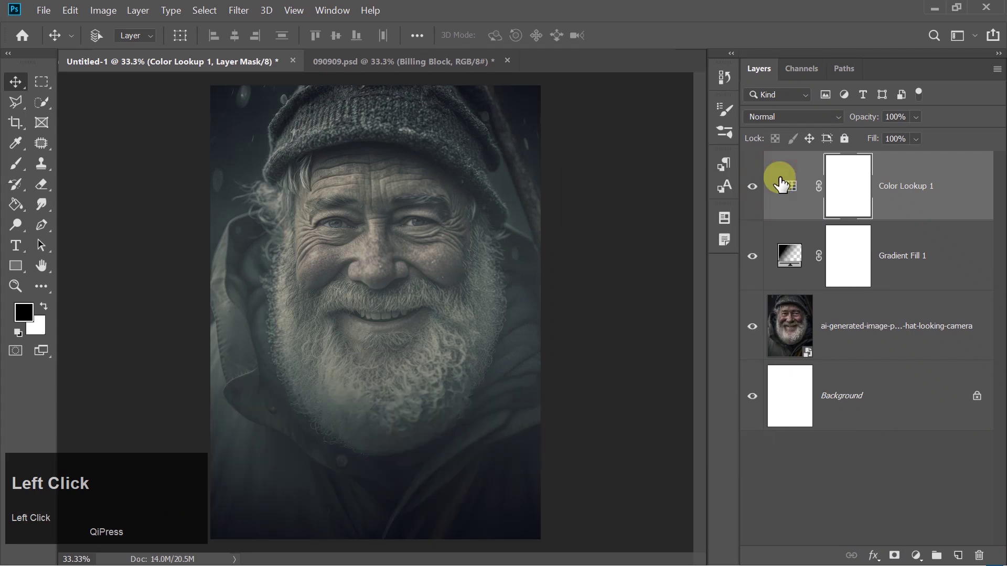
- Set the Color Lookup layer's blend mode to Soft Light
{"action": "left_click", "coordinate": [781, 117]}
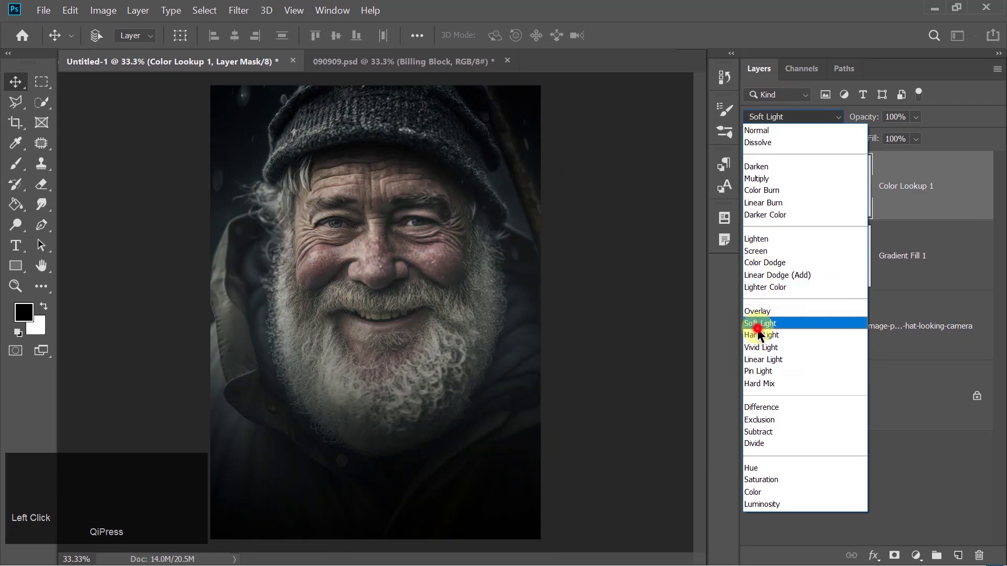
{"action": "left_click", "coordinate": [758, 323]}
{"action": "left_click", "coordinate": [371, 309]}
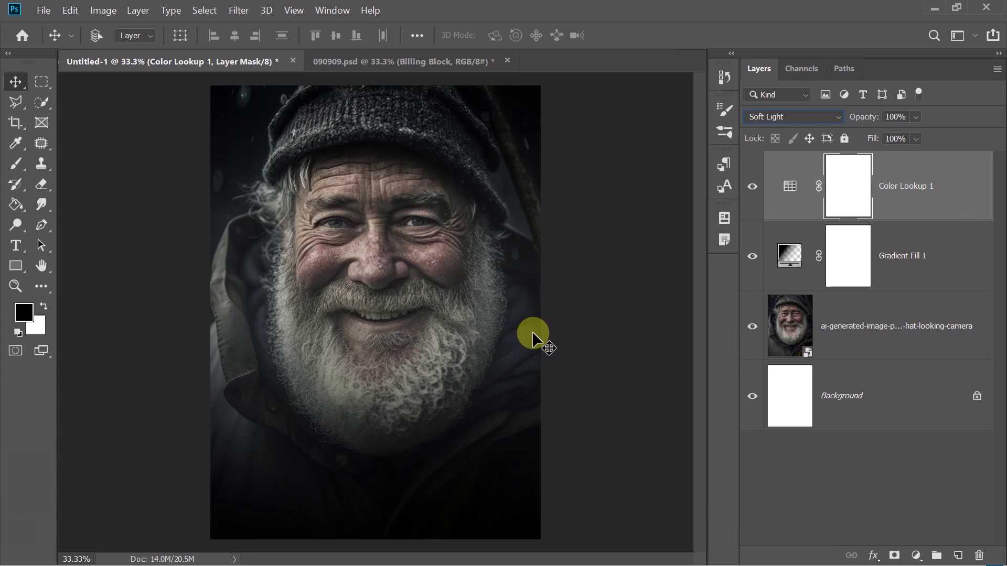
- Select a full-height vertical strip of the canvas over the right half of the man's face with the Rectangular Marquee
{"action": "left_click", "coordinate": [42, 82]}
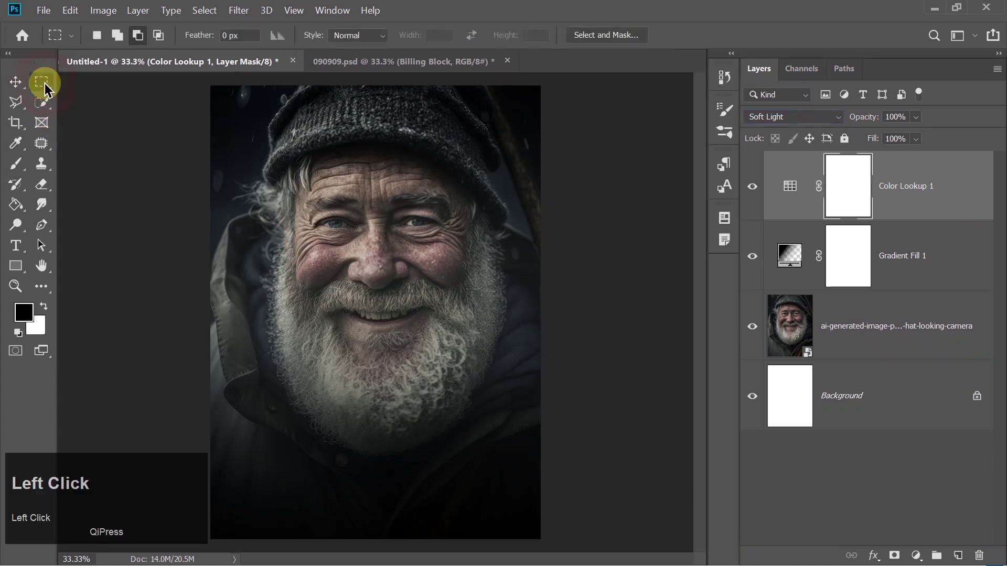
{"action": "key", "text": "ctrl+d"}
{"action": "left_click_drag", "start_coordinate": [386, 85], "coordinate": [470, 541]}
- Fill the selected strip with a Solid Color layer in dark red 7a0404
{"action": "left_click", "coordinate": [916, 555]}
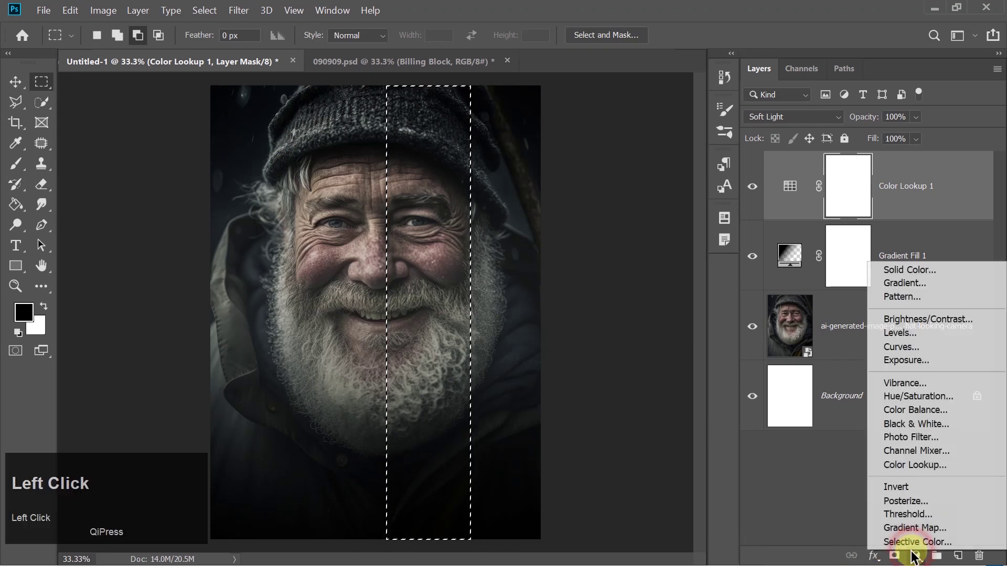
{"action": "left_click", "coordinate": [897, 268]}
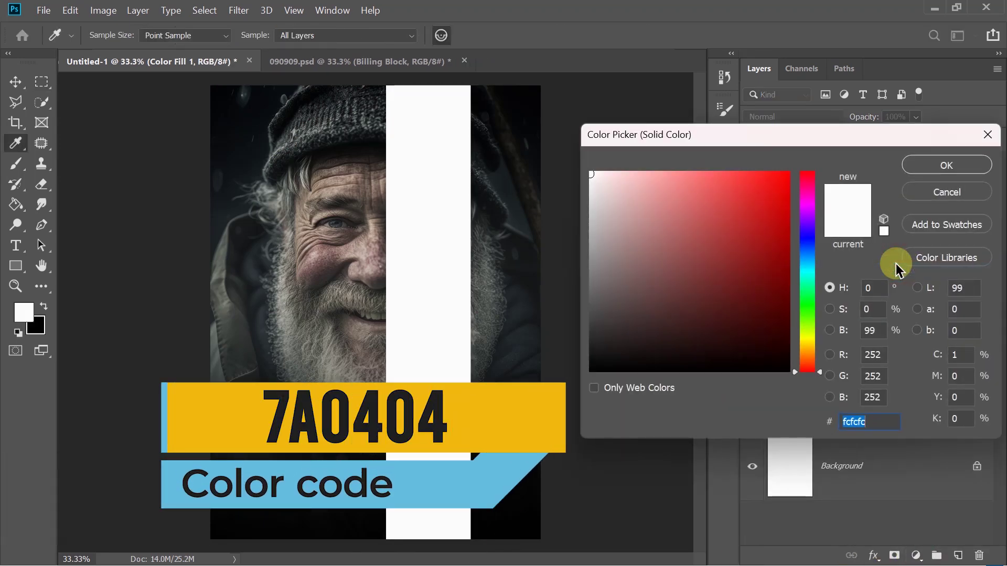
{"action": "type", "text": "7a"}
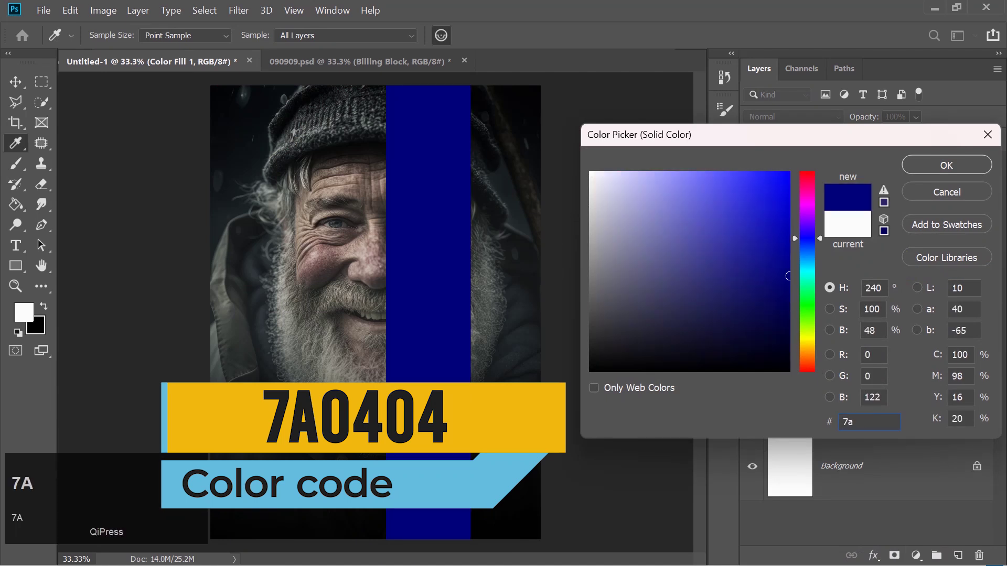
{"action": "type", "text": "0404"}
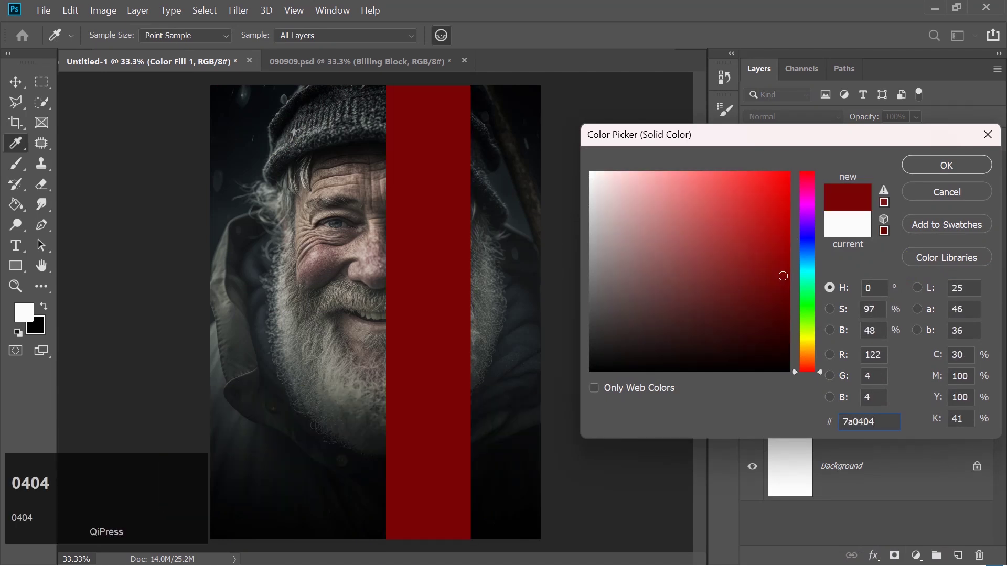
{"action": "key", "text": "Return"}
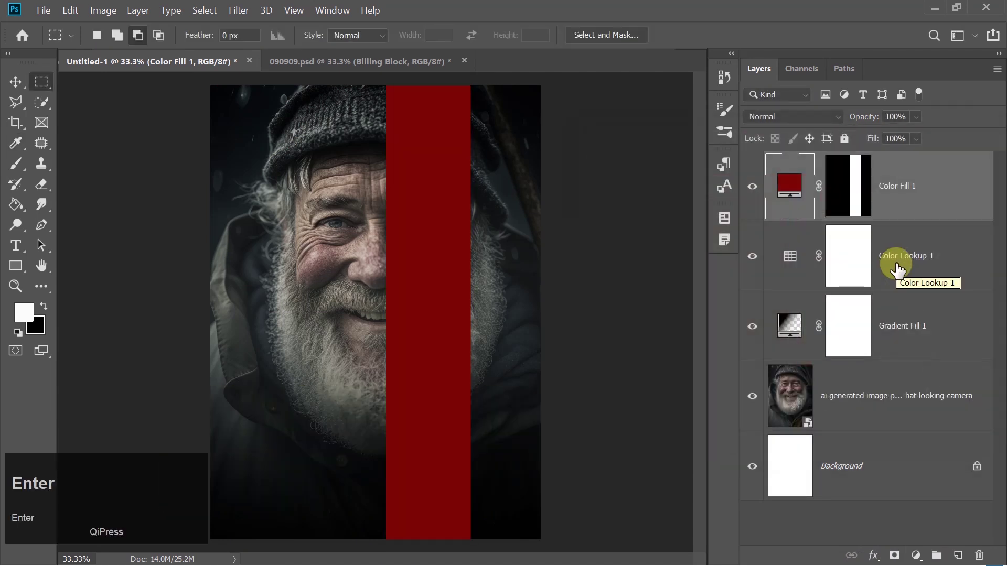
- Set the red strip layer's blend mode to Darken
{"action": "left_click", "coordinate": [782, 118]}
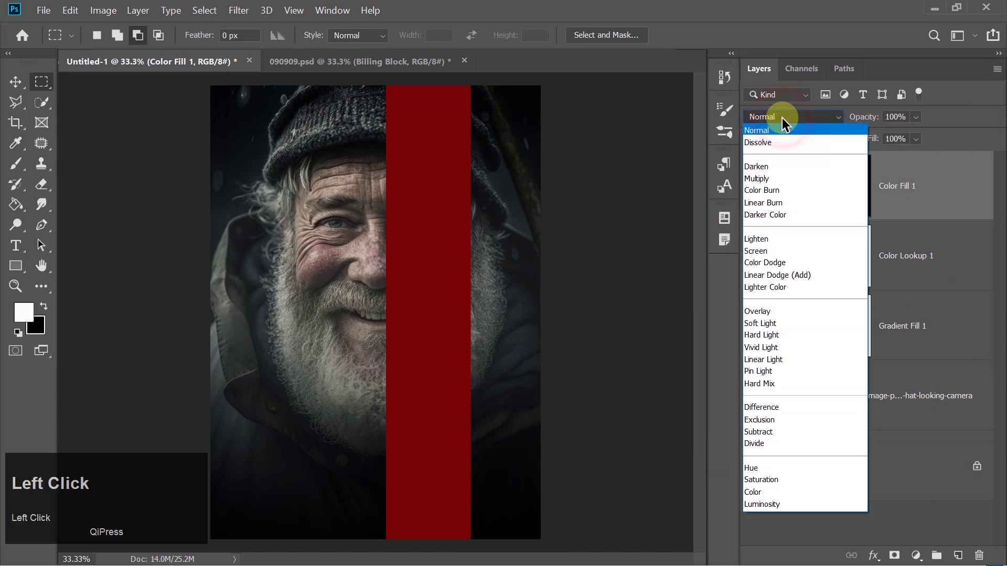
{"action": "left_click", "coordinate": [767, 166]}
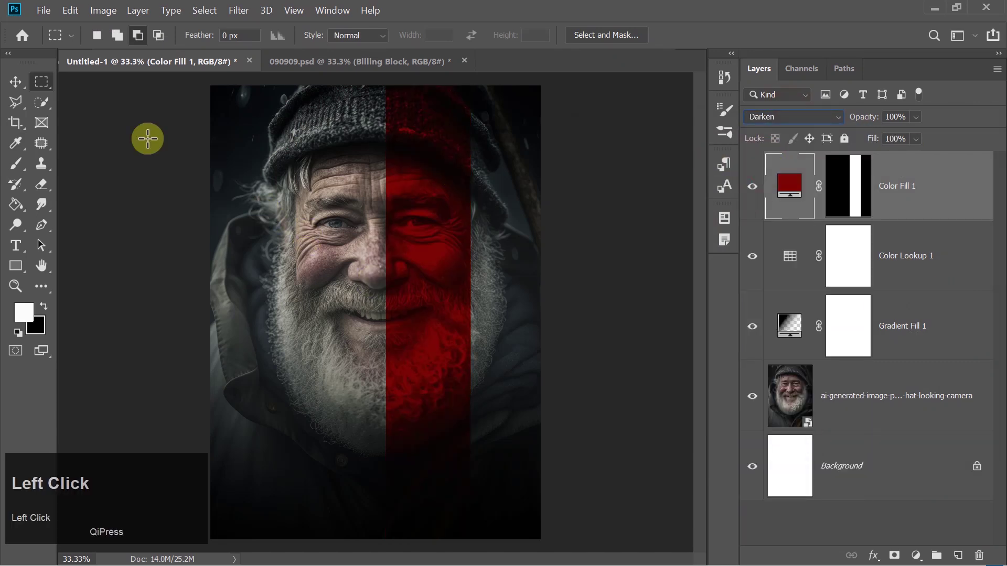
{"action": "left_click", "coordinate": [11, 81]}
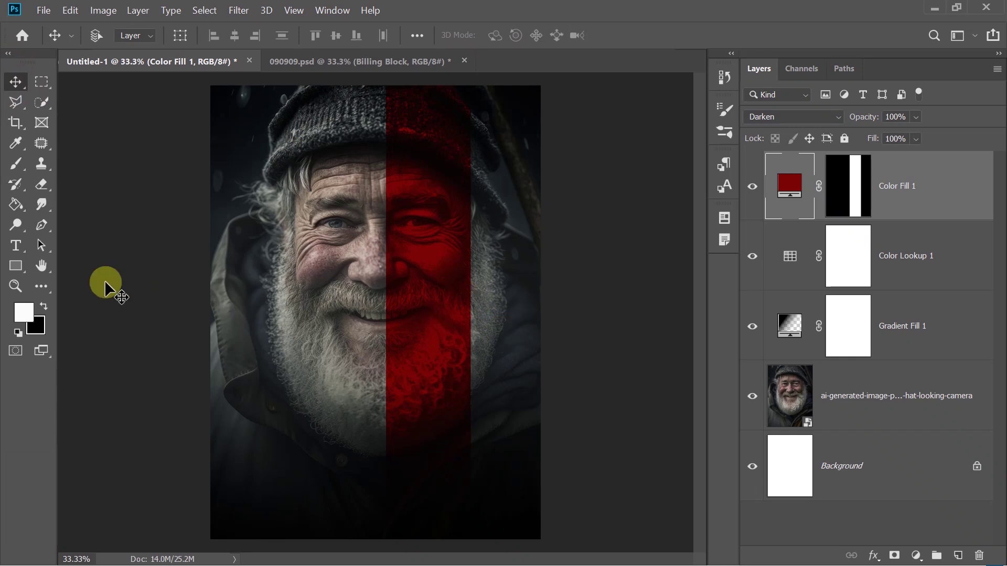
- Add the text "MOVIE TITLE" across the portrait
{"action": "left_click", "coordinate": [16, 245]}
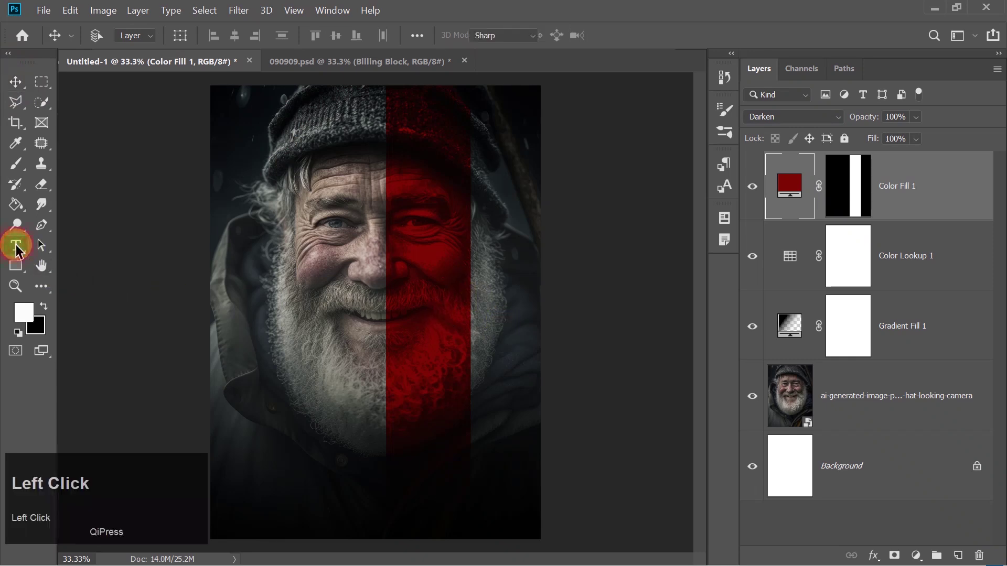
{"action": "left_click", "coordinate": [327, 340]}
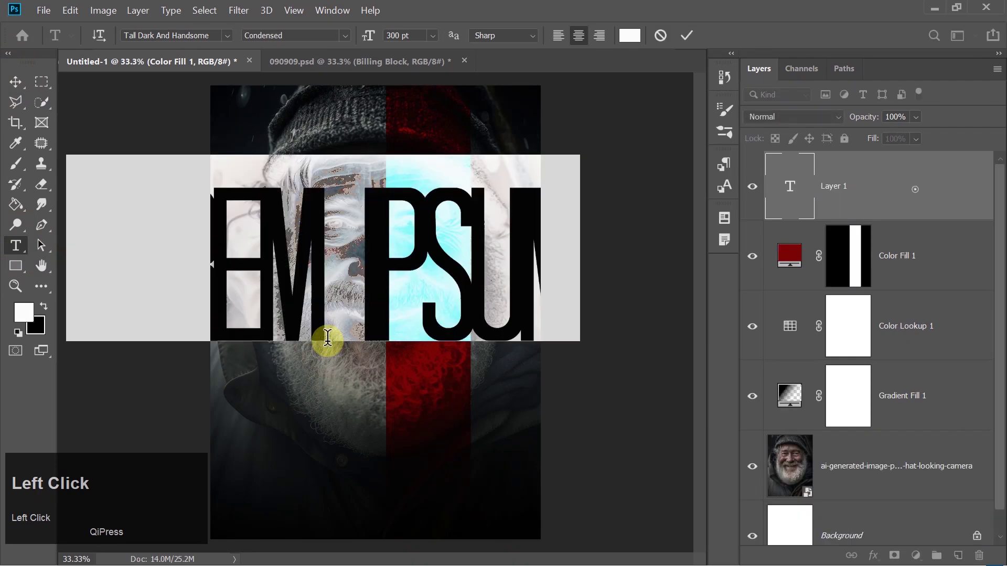
{"action": "type", "text": "MOVE"}
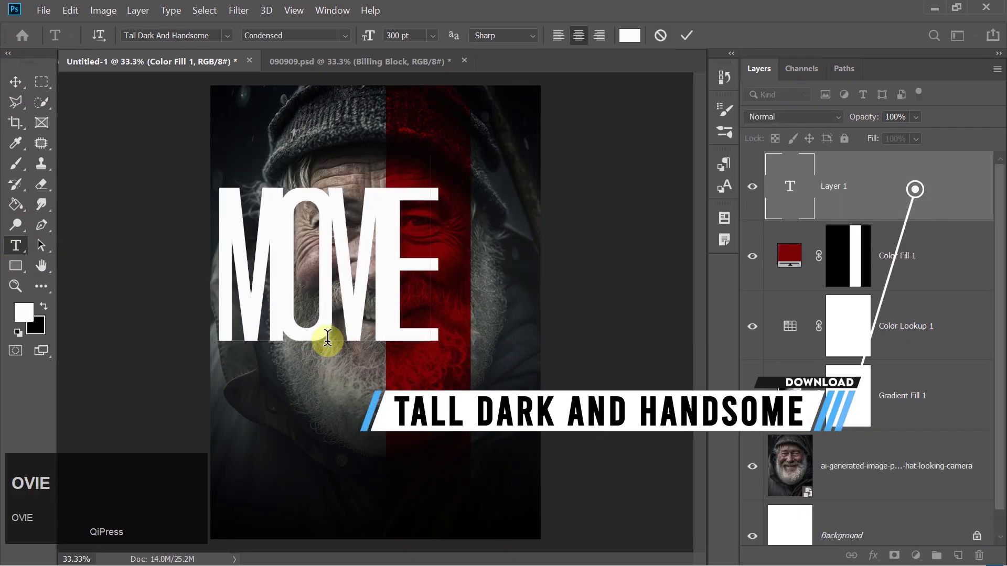
{"action": "type", "text": " TITLE"}
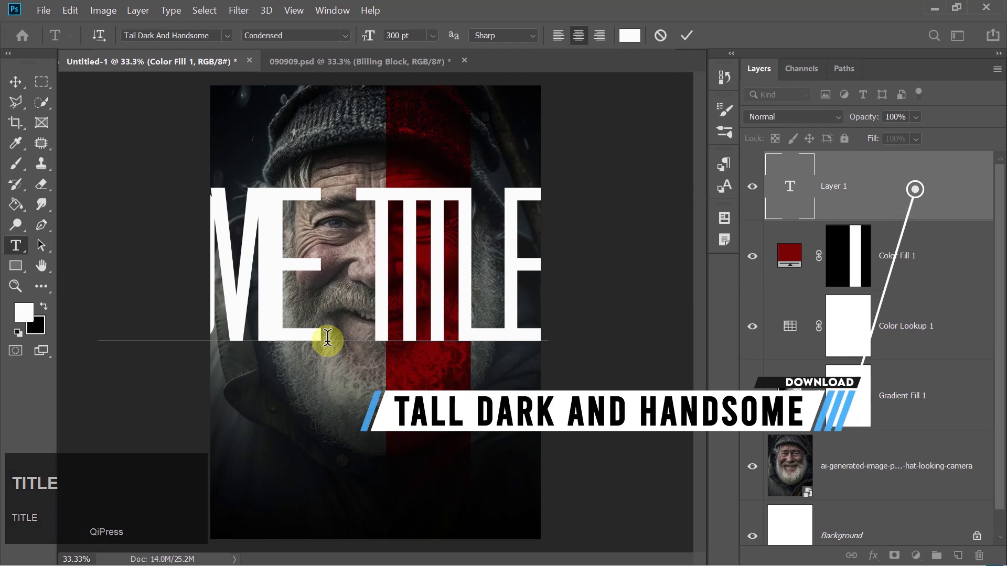
- Set the tracking of the whole movie title text to 0 and commit the text
{"action": "key", "text": "ctrl"}
{"action": "key", "text": "ctrl+a"}
{"action": "left_click", "coordinate": [293, 11]}
{"action": "mouse_move", "coordinate": [332, 11]}
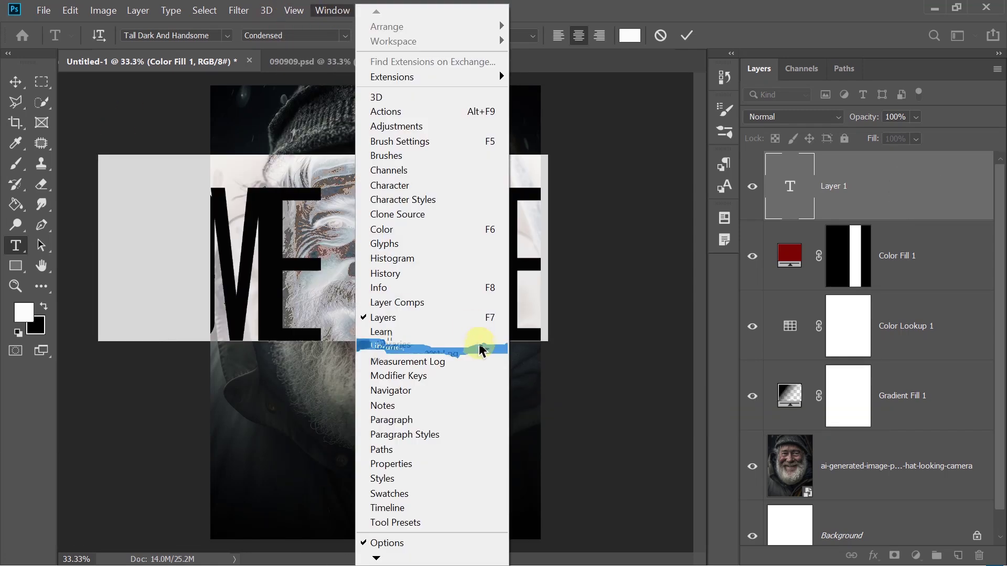
{"action": "left_click", "coordinate": [397, 465]}
{"action": "left_click", "coordinate": [686, 347]}
{"action": "type", "text": "0"}
{"action": "key", "text": "Return"}
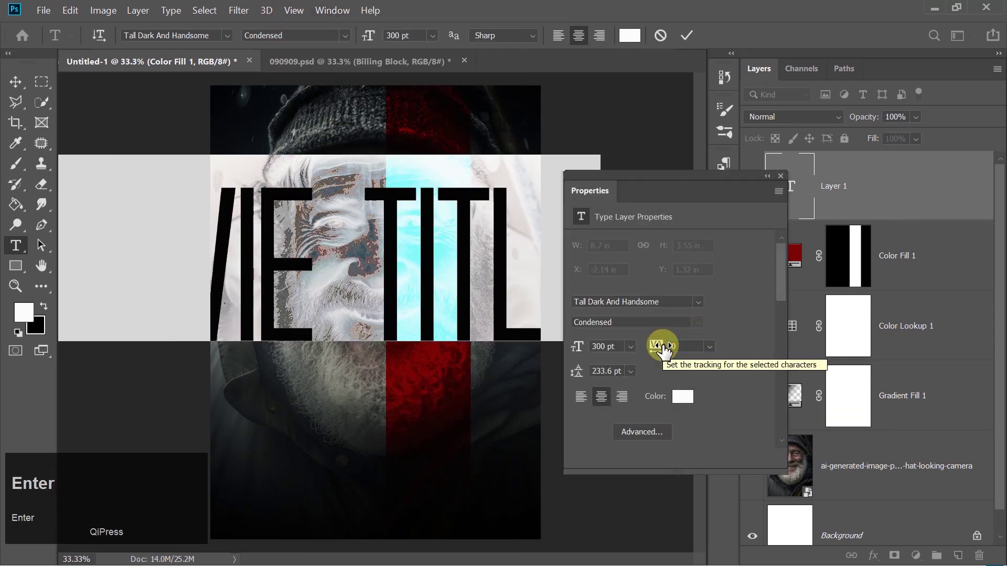
{"action": "left_click", "coordinate": [780, 176]}
{"action": "left_click", "coordinate": [687, 35]}
- Scale the movie title down to about 41.5% and place it across the beard in the lower part of the poster
{"action": "left_click", "coordinate": [15, 82]}
{"action": "key", "text": "ctrl+t"}
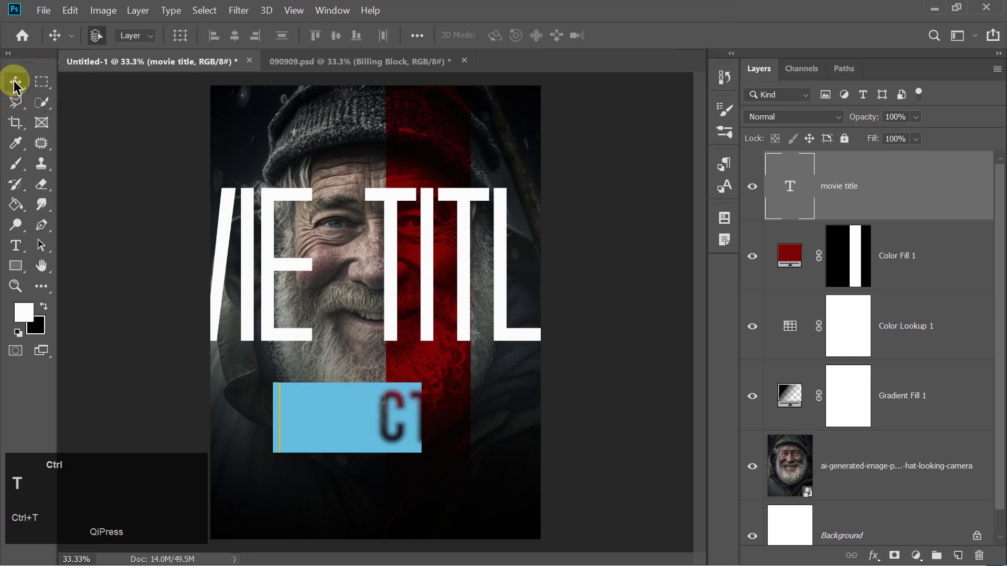
{"action": "left_click_drag", "start_coordinate": [603, 339], "coordinate": [339, 253]}
{"action": "left_click_drag", "start_coordinate": [279, 214], "coordinate": [369, 397]}
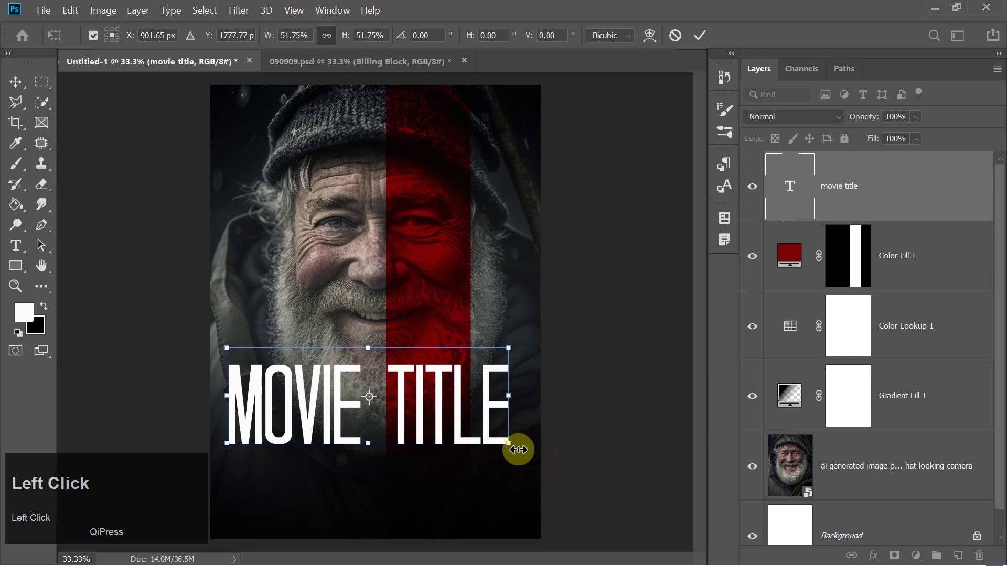
{"action": "left_click_drag", "start_coordinate": [508, 445], "coordinate": [429, 404]}
{"action": "key", "text": "Return"}
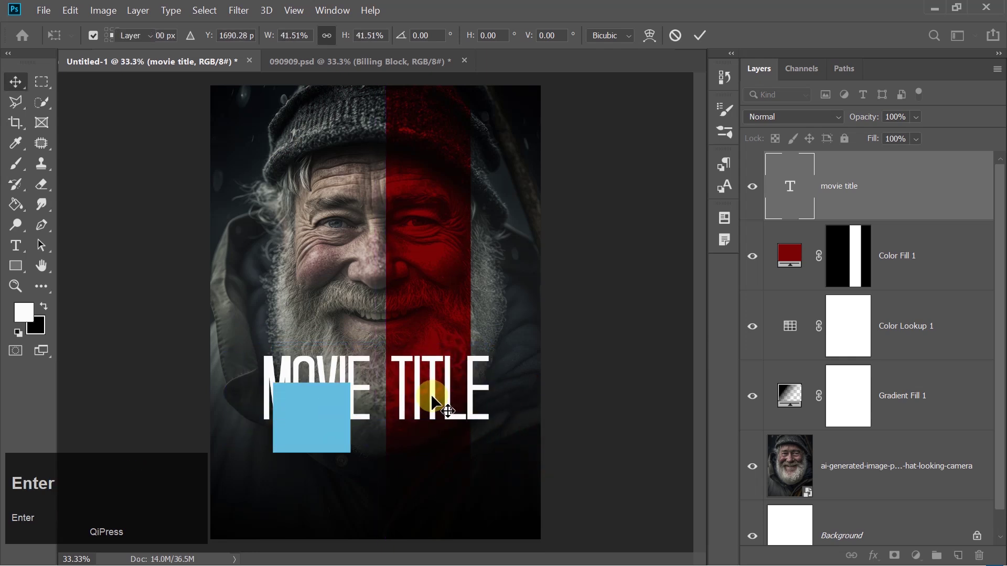
- Center the movie title horizontally on the canvas and nudge it slightly down
{"action": "key", "text": "ctrl+a"}
{"action": "left_click", "coordinate": [236, 36]}
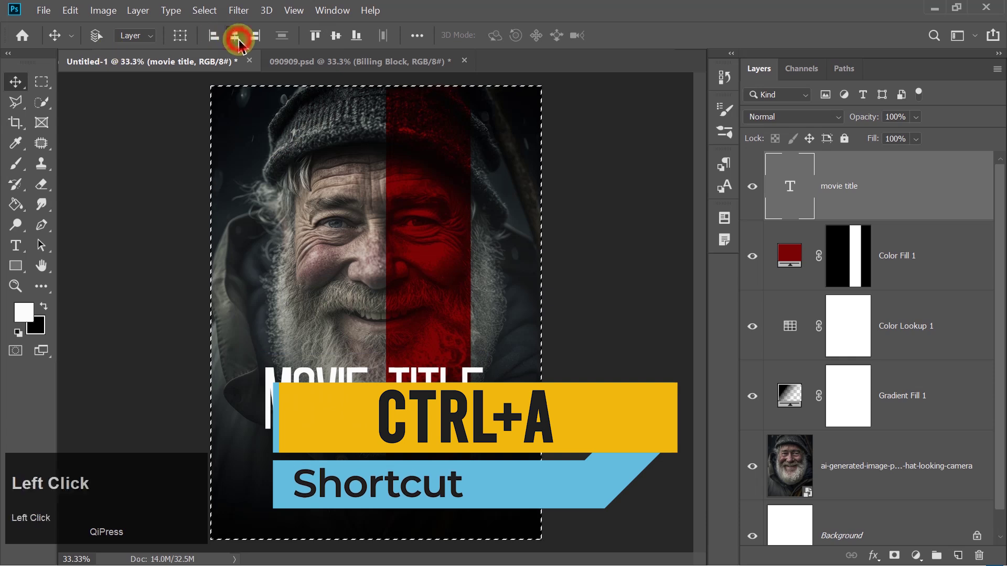
{"action": "key", "text": "ctrl+d"}
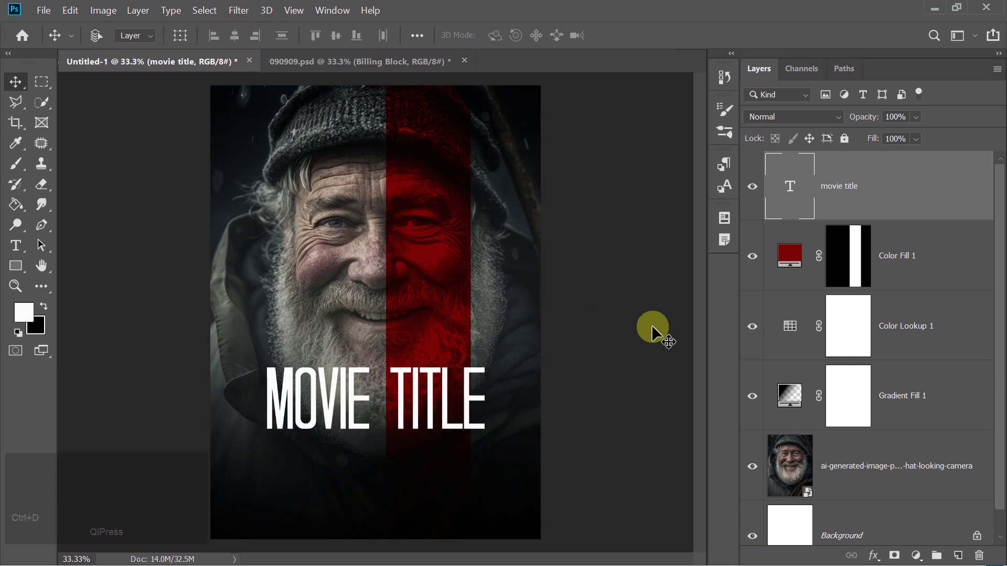
{"action": "key", "text": "Down"}
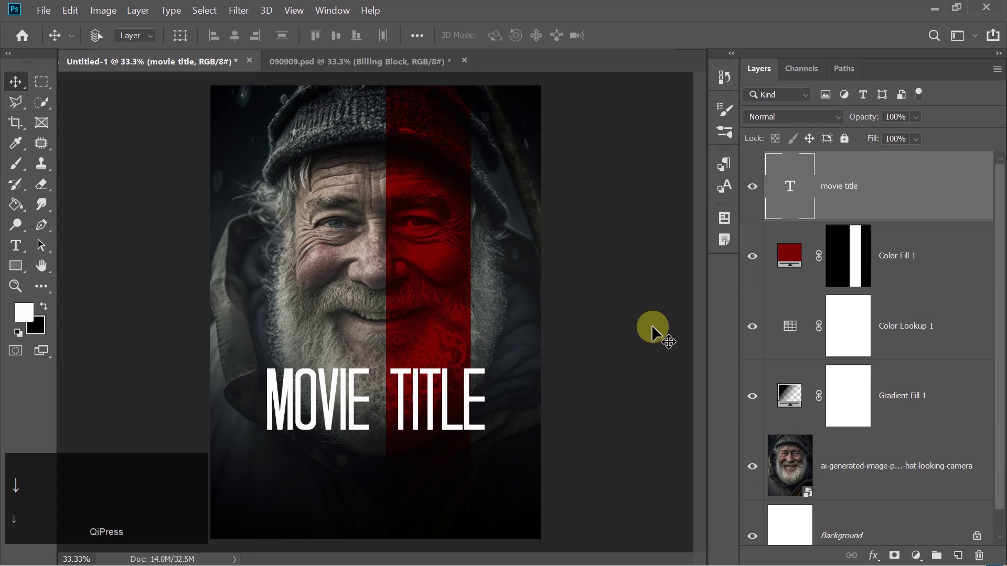
{"action": "key", "text": "Down"}
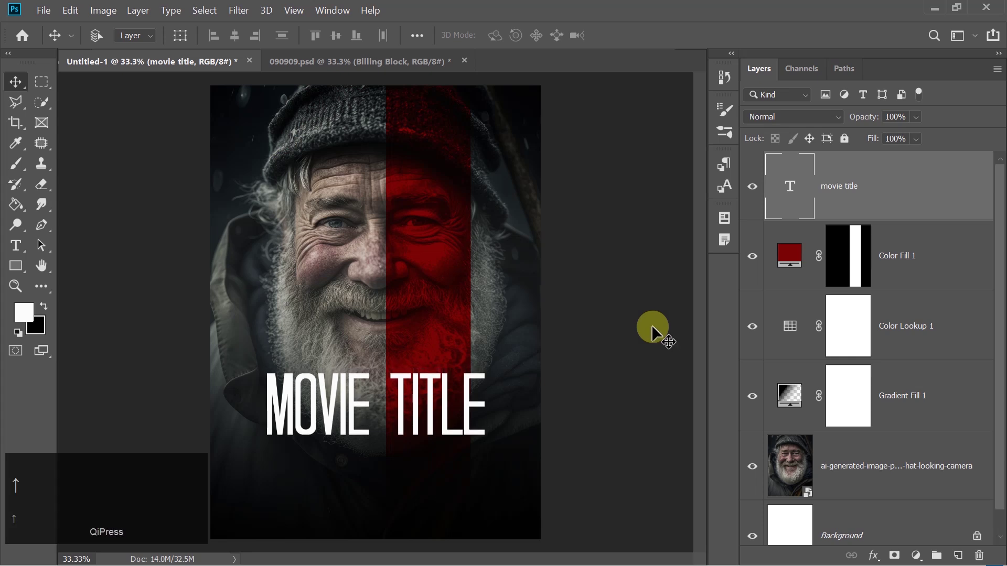
- Start a new text line over the face in Montserrat Regular at 100 pt
{"action": "left_click", "coordinate": [41, 245]}
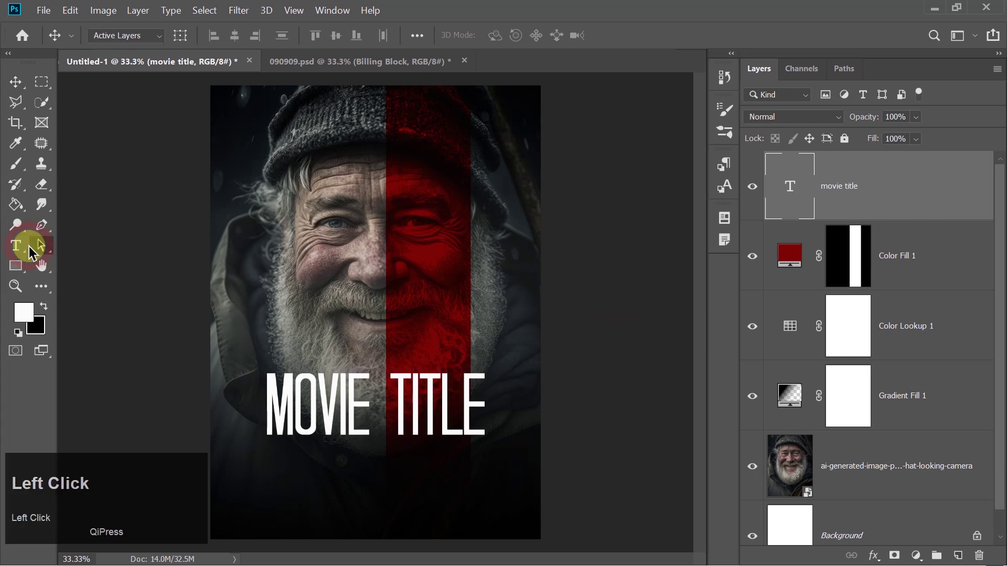
{"action": "left_click", "coordinate": [15, 246]}
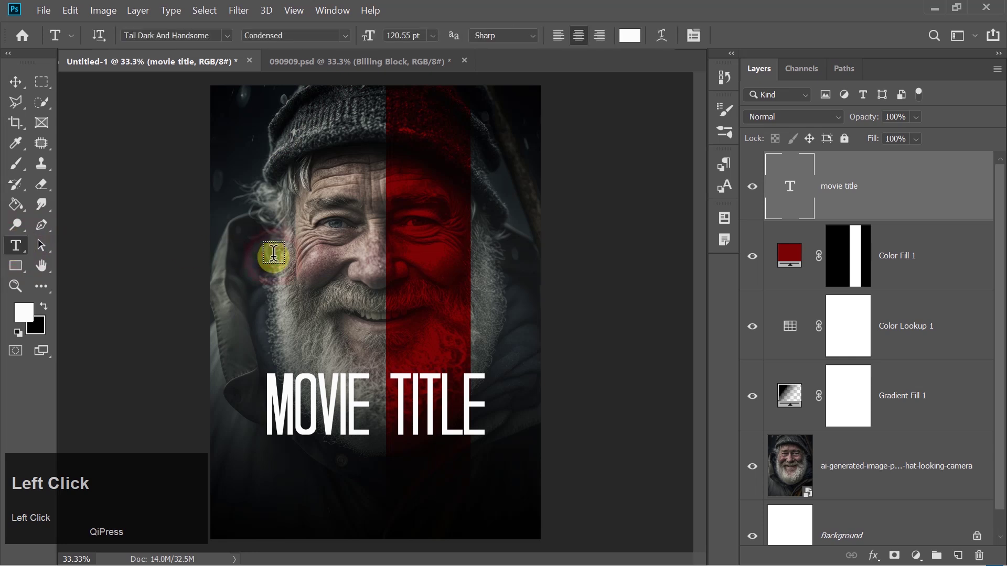
{"action": "left_click", "coordinate": [274, 254]}
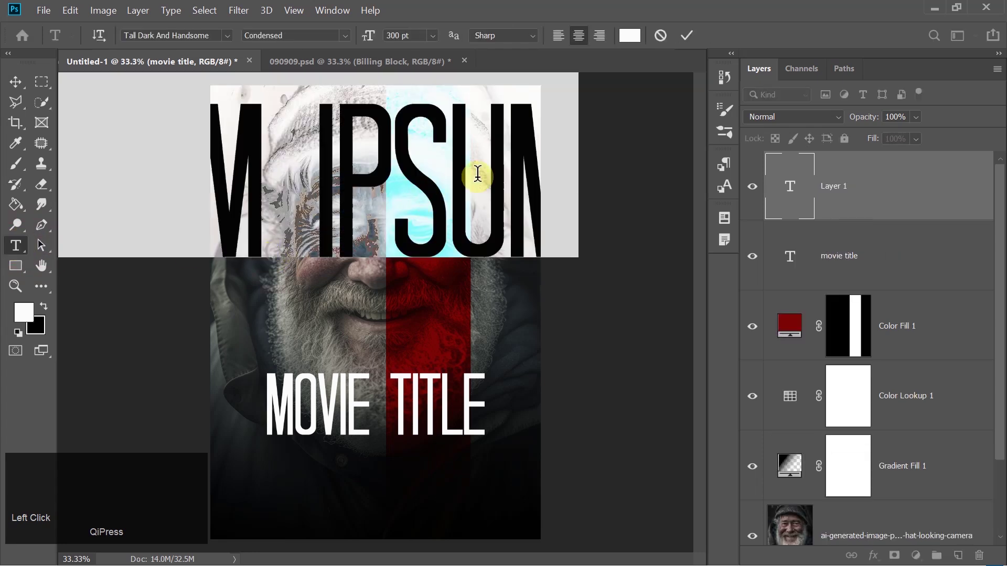
{"action": "left_click", "coordinate": [412, 34]}
{"action": "type", "text": "100"}
{"action": "key", "text": "Return"}
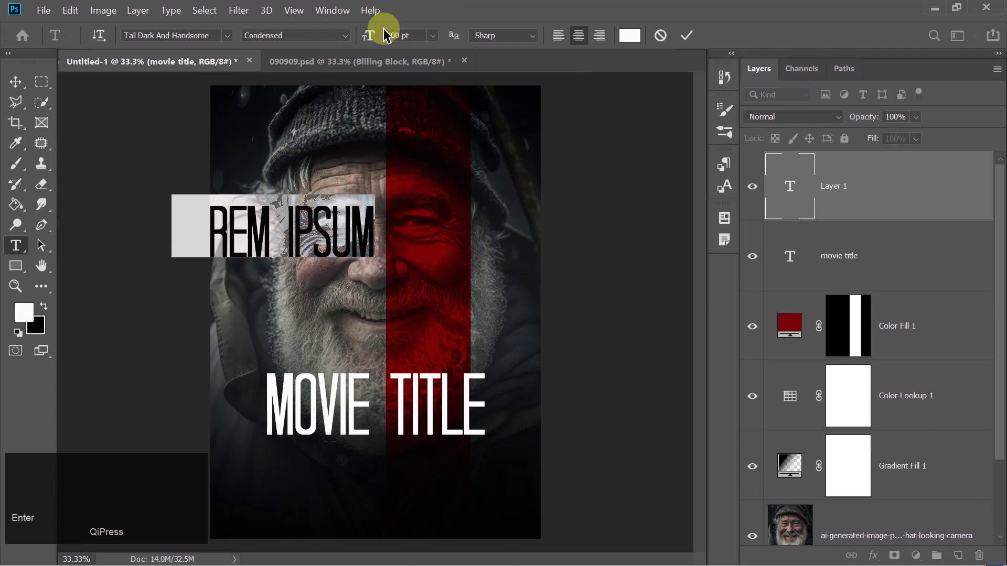
{"action": "key", "text": "Caps_Lock"}
{"action": "left_click", "coordinate": [191, 35]}
{"action": "type", "text": "MONTS"}
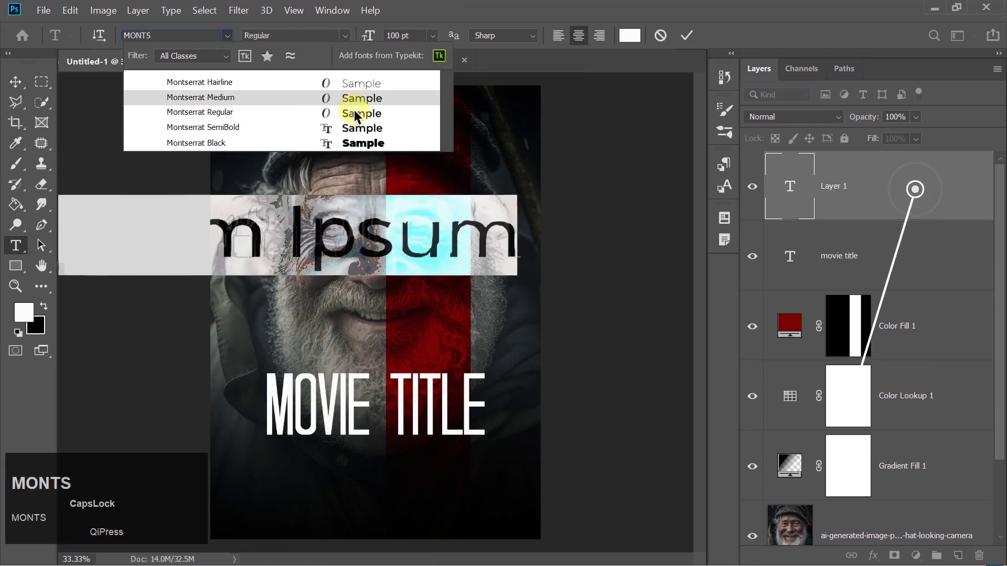
{"action": "left_click", "coordinate": [355, 116]}
- Replace the placeholder text with "A PRODUCTION NAME" and set its size to 20 pt
{"action": "key", "text": "ctrl+a"}
{"action": "type", "text": "PRODUCTION NA"}
{"action": "left_click_drag", "start_coordinate": [416, 35], "coordinate": [382, 36]}
{"action": "type", "text": "20"}
{"action": "key", "text": "Return"}
{"action": "left_click", "coordinate": [135, 100]}
- Move the A PRODUCTION NAME text just above the movie title and scale it down to about 13.33 pt
{"action": "left_click", "coordinate": [16, 82]}
{"action": "left_click_drag", "start_coordinate": [333, 257], "coordinate": [407, 347]}
{"action": "key", "text": "ctrl+t"}
{"action": "double_click", "coordinate": [407, 347]}
- Set the tracking of the A PRODUCTION NAME text to 140 and commit the text
{"action": "double_click", "coordinate": [407, 348]}
{"action": "left_click", "coordinate": [332, 10]}
{"action": "left_click", "coordinate": [472, 448]}
{"action": "left_click_drag", "start_coordinate": [663, 355], "coordinate": [668, 355]}
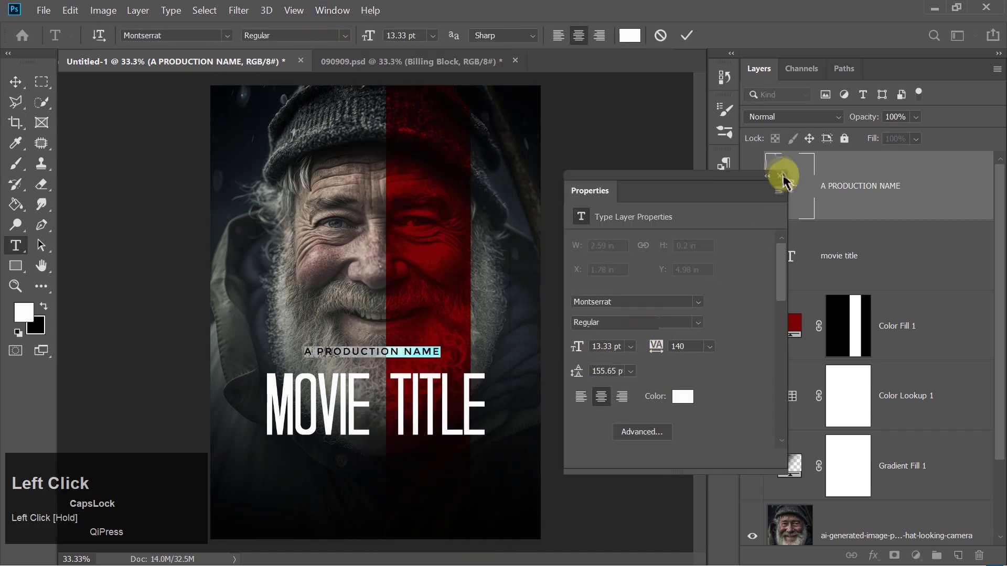
{"action": "left_click", "coordinate": [780, 176]}
{"action": "left_click", "coordinate": [687, 35]}
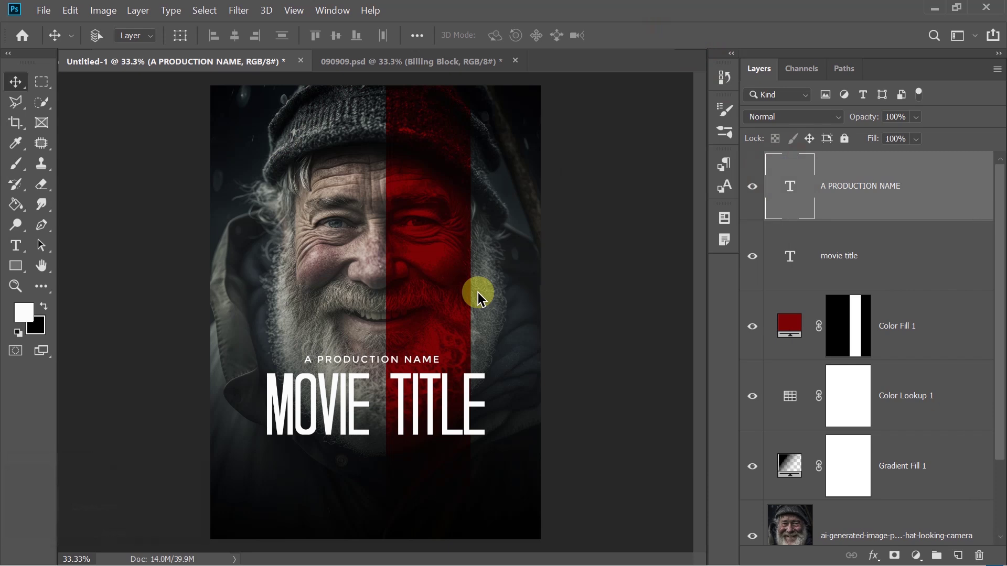
- Center the A PRODUCTION NAME text horizontally on the canvas and nudge it slightly down
{"action": "key", "text": "ctrl+a"}
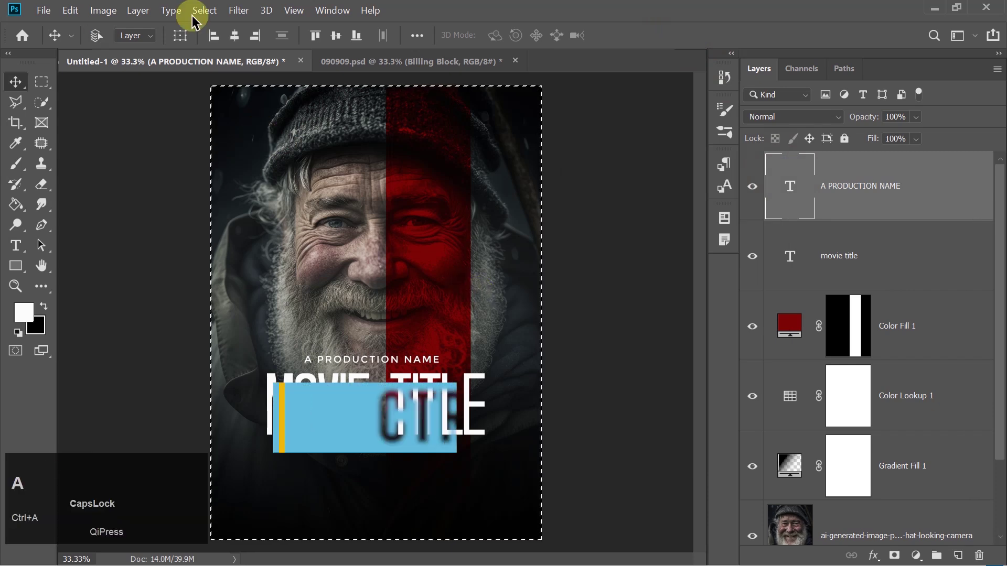
{"action": "left_click", "coordinate": [238, 37]}
{"action": "key", "text": "ctrl+d"}
{"action": "key", "text": "Down"}
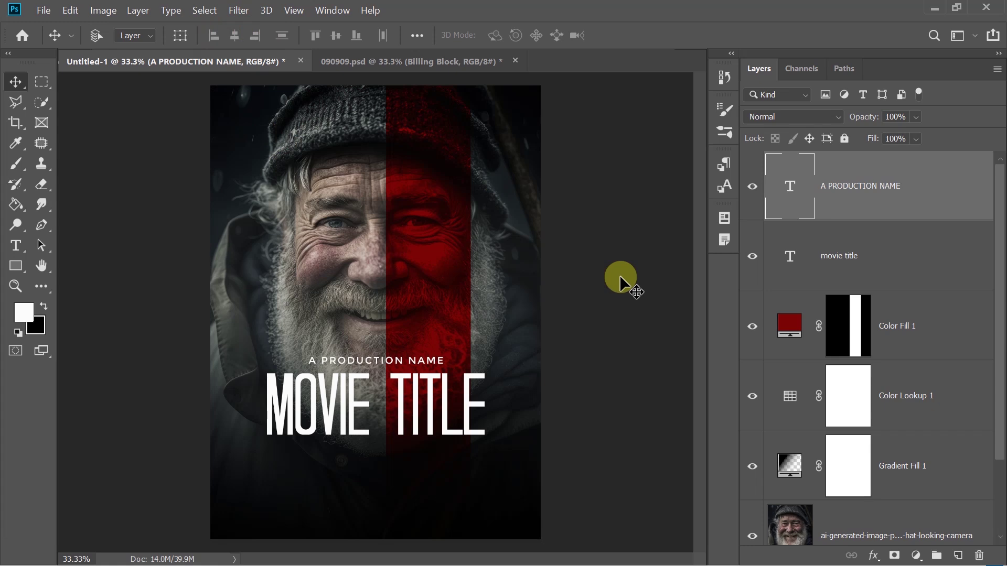
- Duplicate the movie title layer and move the copy up over the face
{"action": "left_click", "coordinate": [872, 265]}
{"action": "key", "text": "ctrl+j"}
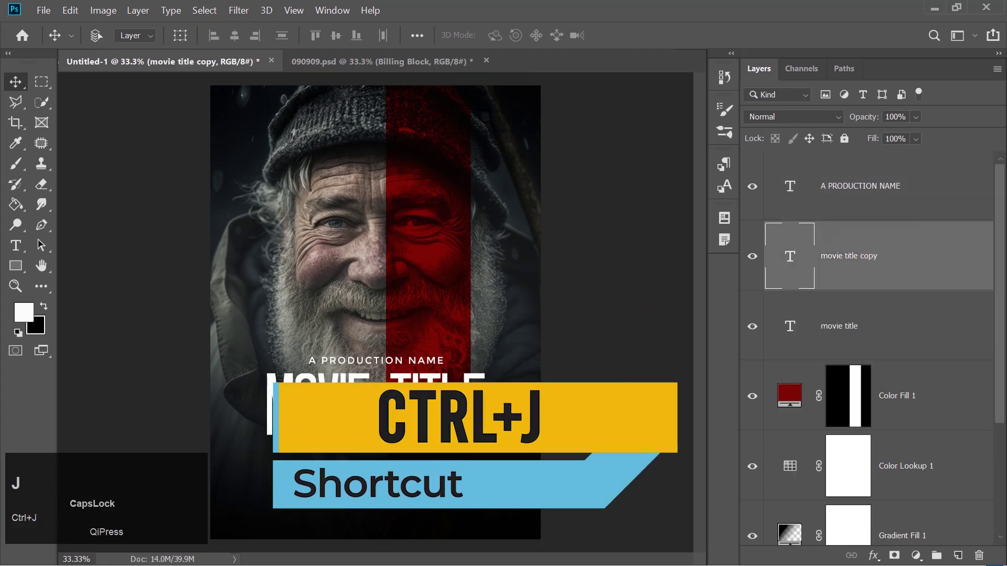
{"action": "left_click_drag", "start_coordinate": [416, 427], "coordinate": [452, 267]}
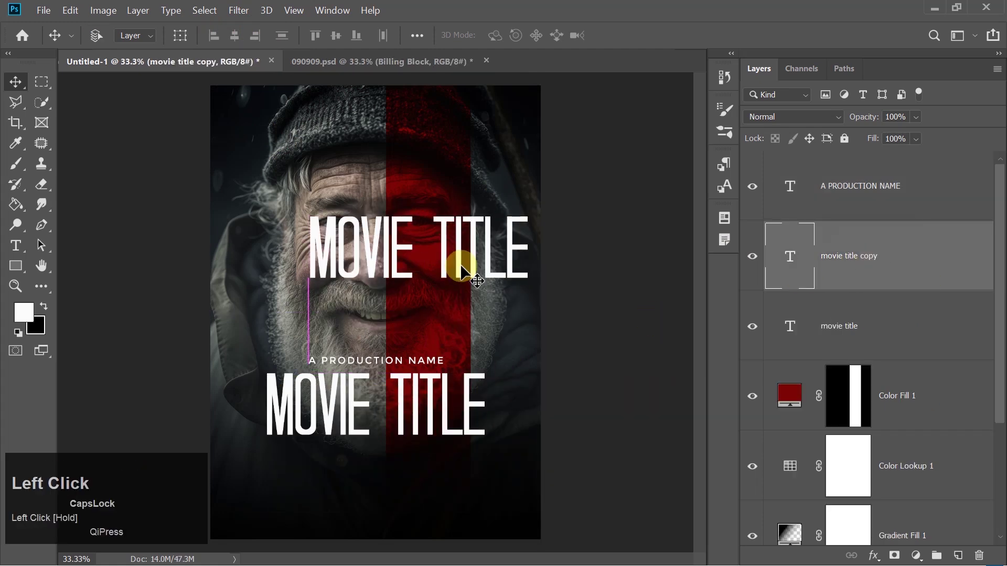
- Duplicate the A PRODUCTION NAME text above the copied title and change the duplicate to "DIRECTED BY"
{"action": "left_click", "coordinate": [850, 199]}
{"action": "key", "text": "ctrl+j"}
{"action": "left_click_drag", "start_coordinate": [390, 360], "coordinate": [446, 200]}
{"action": "double_click", "coordinate": [446, 200]}
{"action": "type", "text": "DIRECTED BY"}
{"action": "left_click", "coordinate": [687, 35]}
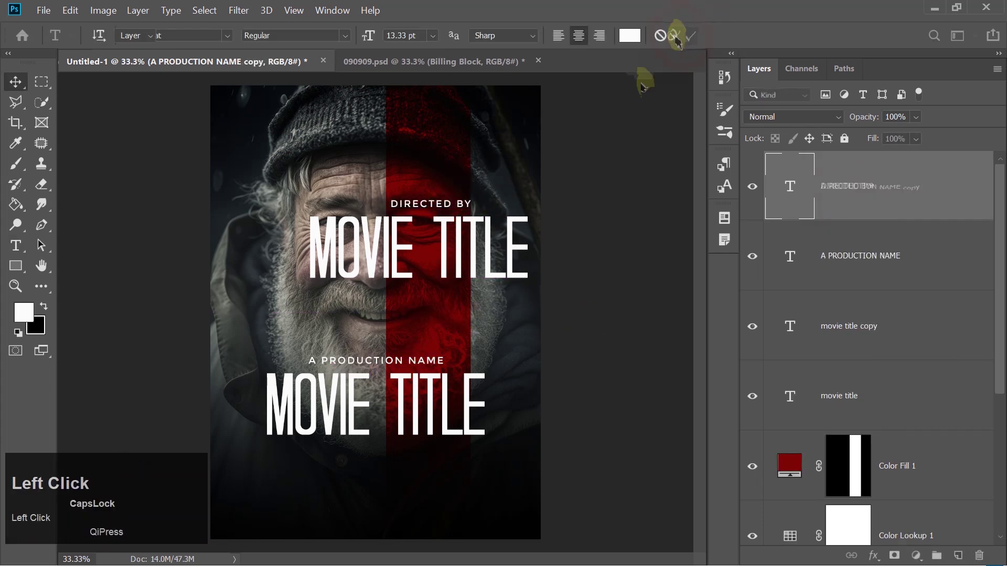
- Change the copied movie title to "DIRECTOR" and scale it down to fit the red strip below DIRECTED BY
{"action": "double_click", "coordinate": [488, 263]}
{"action": "type", "text": "DIRECTOR"}
{"action": "left_click", "coordinate": [686, 35]}
{"action": "key", "text": "ctrl+t"}
{"action": "left_click_drag", "start_coordinate": [504, 277], "coordinate": [457, 234]}
{"action": "key", "text": "Return"}
- Scale the DIRECTED BY text down slightly and move the DIRECTOR layer directly below it in the layer stack
{"action": "left_click", "coordinate": [861, 208]}
{"action": "key", "text": "ctrl+t"}
{"action": "mouse_move", "coordinate": [472, 199]}
{"action": "left_mouse_down"}
{"action": "mouse_move", "coordinate": [450, 196]}
{"action": "mouse_move", "coordinate": [461, 198]}
{"action": "left_mouse_up"}
{"action": "key", "text": "Return"}
{"action": "left_click_drag", "start_coordinate": [850, 326], "coordinate": [854, 240]}
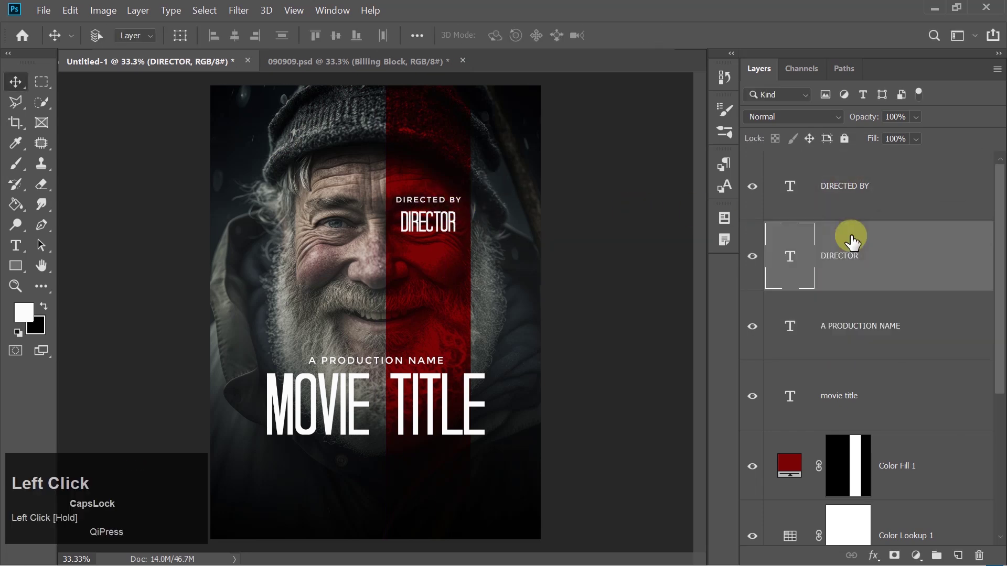
- Shrink the DIRECTED BY and DIRECTOR texts together slightly within the red strip and group them
{"action": "left_click", "coordinate": [843, 198], "text": "ctrl"}
{"action": "mouse_move", "coordinate": [462, 233]}
{"action": "left_mouse_down"}
{"action": "mouse_move", "coordinate": [461, 216]}
{"action": "mouse_move", "coordinate": [456, 228]}
{"action": "left_mouse_up"}
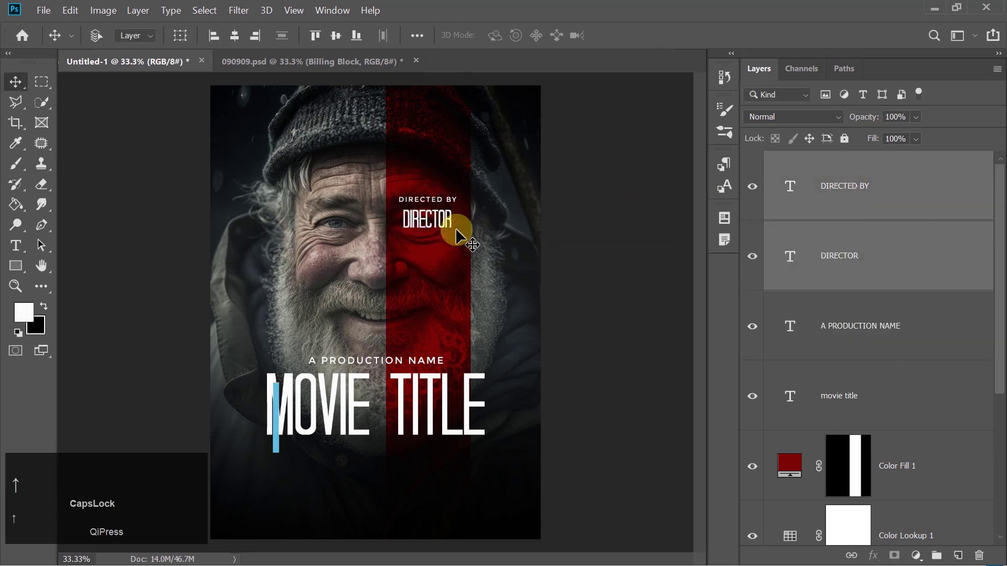
{"action": "key", "text": "ctrl+g"}
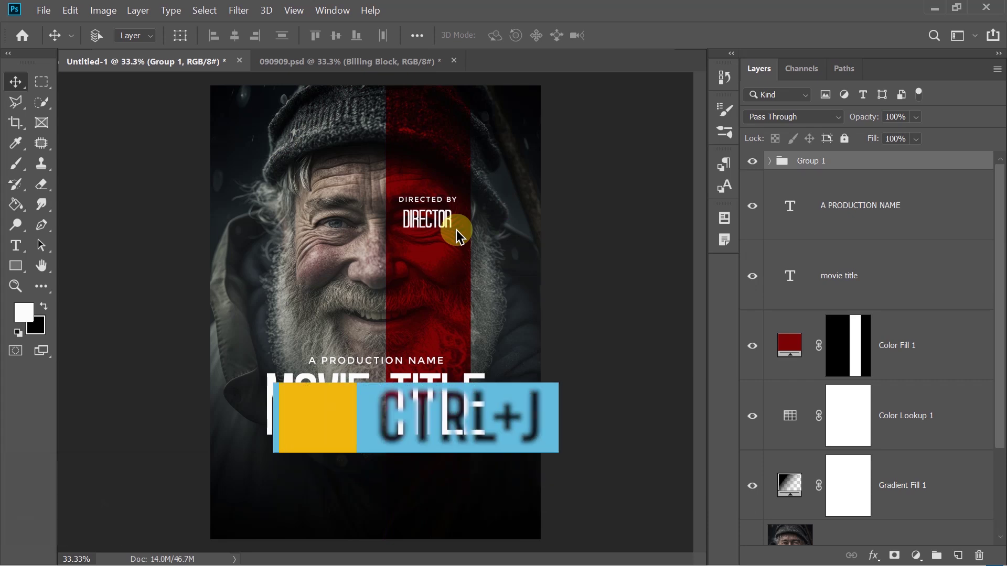
- Duplicate the director credit group and move the copy straight down below the original
{"action": "key", "text": "ctrl+j"}
{"action": "key", "text": "shift+Down"}
{"action": "key", "text": "shift+Down"}
{"action": "key", "text": "shift+Down"}
{"action": "key", "text": "shift+Down"}
{"action": "key", "text": "shift+Down"}
{"action": "key", "text": "shift+Down"}
{"action": "key", "text": "shift+Down"}
{"action": "key", "text": "shift+Down"}
{"action": "key", "text": "shift+Down"}
{"action": "key", "text": "shift+Down"}
{"action": "key", "text": "shift+Down"}
{"action": "key", "text": "shift+Down"}
{"action": "key", "text": "shift+Down"}
{"action": "key", "text": "shift+Down"}
{"action": "key", "text": "shift+Down"}
{"action": "key", "text": "shift+Down"}
{"action": "key", "text": "shift+Down"}
{"action": "key", "text": "shift+Down"}
{"action": "key", "text": "shift+Down"}
{"action": "key", "text": "shift+Down"}
- Change the texts in the copied credit group to "SCREENPLAY BY" and "WRITER"
{"action": "left_click", "coordinate": [769, 161]}
{"action": "double_click", "coordinate": [428, 242]}
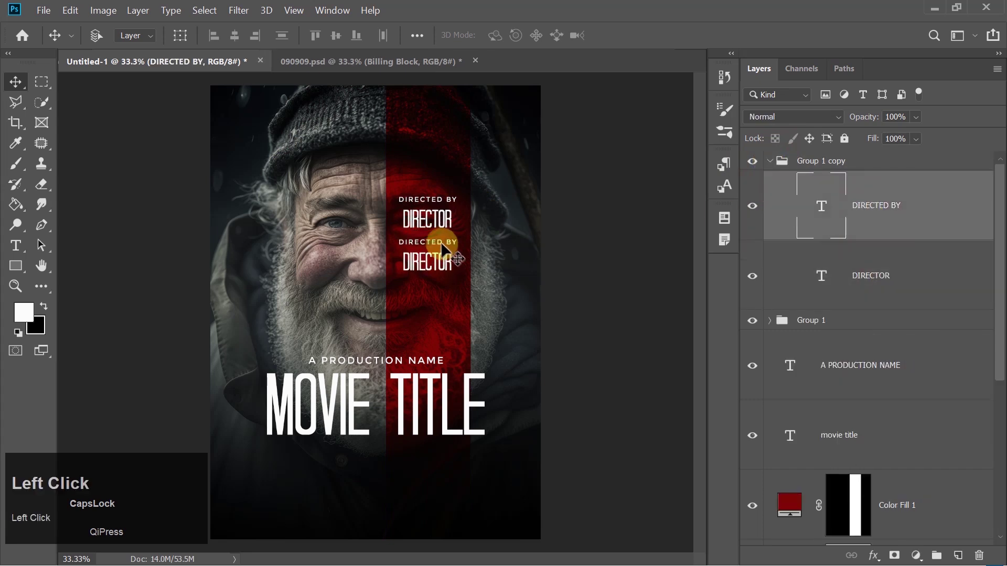
{"action": "type", "text": "SCREENPLAY BY"}
{"action": "left_click", "coordinate": [687, 35]}
{"action": "double_click", "coordinate": [427, 262]}
{"action": "type", "text": "WRITER"}
{"action": "left_click", "coordinate": [687, 35]}
{"action": "left_click", "coordinate": [770, 161]}
- Duplicate the screenplay credit group below the original and space the three credits evenly down the red strip
{"action": "key", "text": "ctrl+j"}
{"action": "key", "text": "shift+Down"}
{"action": "key", "text": "shift+Down"}
{"action": "key", "text": "shift+Down"}
{"action": "key", "text": "shift+Down"}
{"action": "key", "text": "shift+Down"}
{"action": "key", "text": "shift+Down"}
{"action": "key", "text": "shift+Down"}
{"action": "key", "text": "shift+Down"}
{"action": "key", "text": "shift+Down"}
{"action": "key", "text": "shift+Down"}
{"action": "key", "text": "shift+Down"}
{"action": "key", "text": "shift+Down"}
{"action": "key", "text": "shift+Down"}
{"action": "key", "text": "shift+Down"}
{"action": "key", "text": "shift+Down"}
{"action": "key", "text": "shift+Down"}
{"action": "key", "text": "shift+Down"}
{"action": "key", "text": "shift+Down"}
{"action": "key", "text": "shift+Down"}
{"action": "key", "text": "shift+Down"}
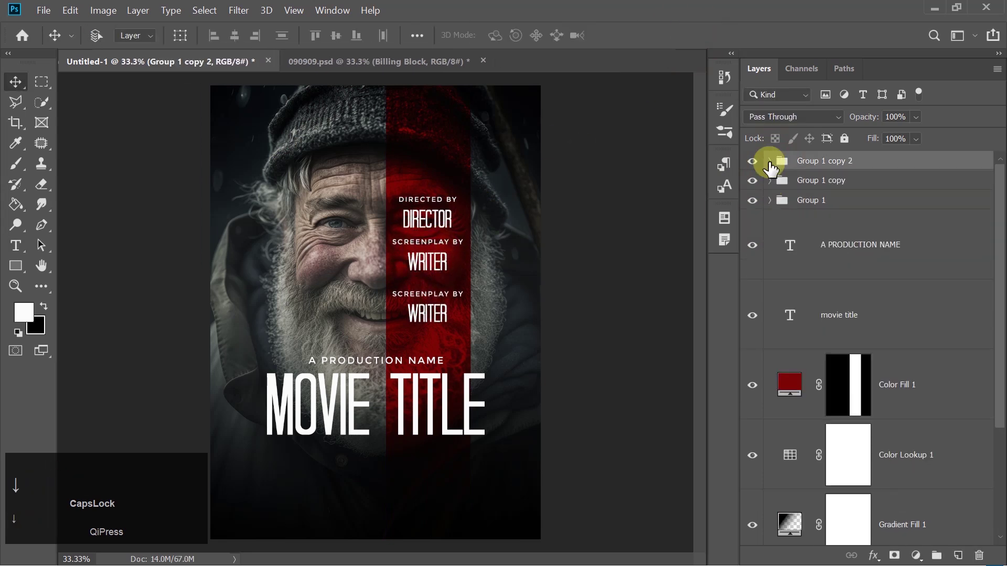
{"action": "left_click", "coordinate": [802, 181]}
{"action": "left_click", "coordinate": [833, 205]}
- Change the lowest credit's SCREENPLAY BY label to "SORT BY" and collapse its group
{"action": "left_click", "coordinate": [770, 161]}
{"action": "double_click", "coordinate": [428, 294]}
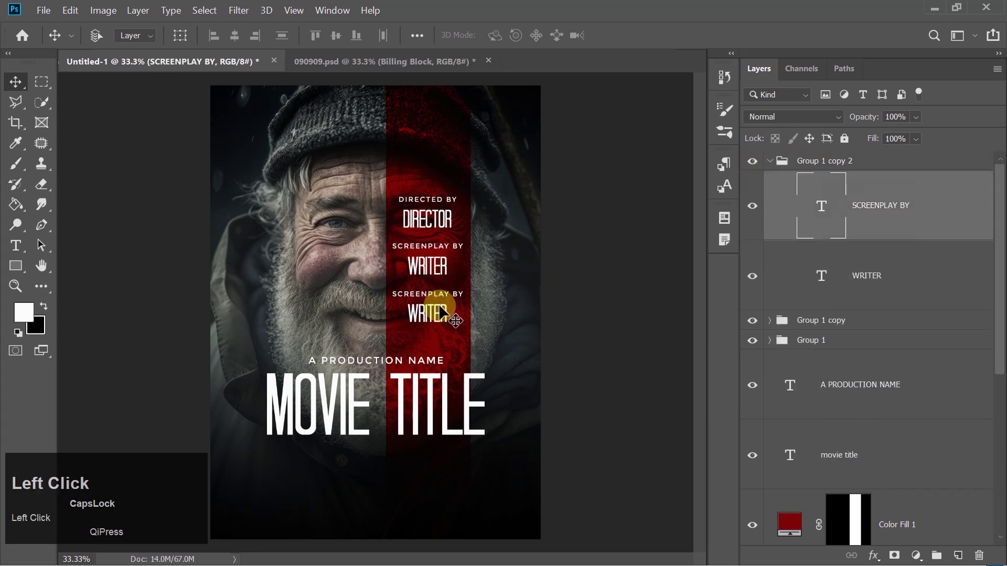
{"action": "type", "text": "SORT BY"}
{"action": "left_click", "coordinate": [686, 35]}
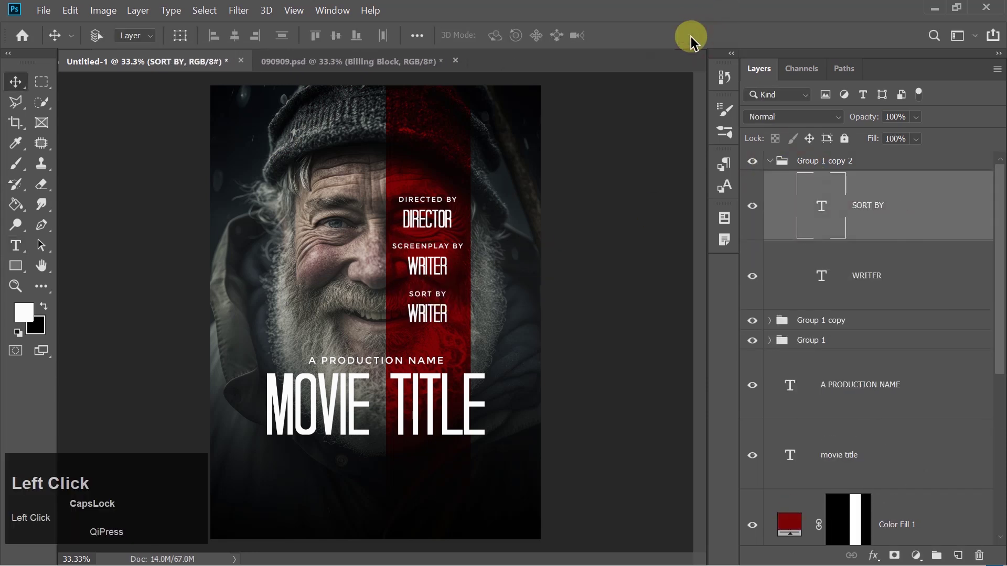
{"action": "left_click", "coordinate": [770, 162]}
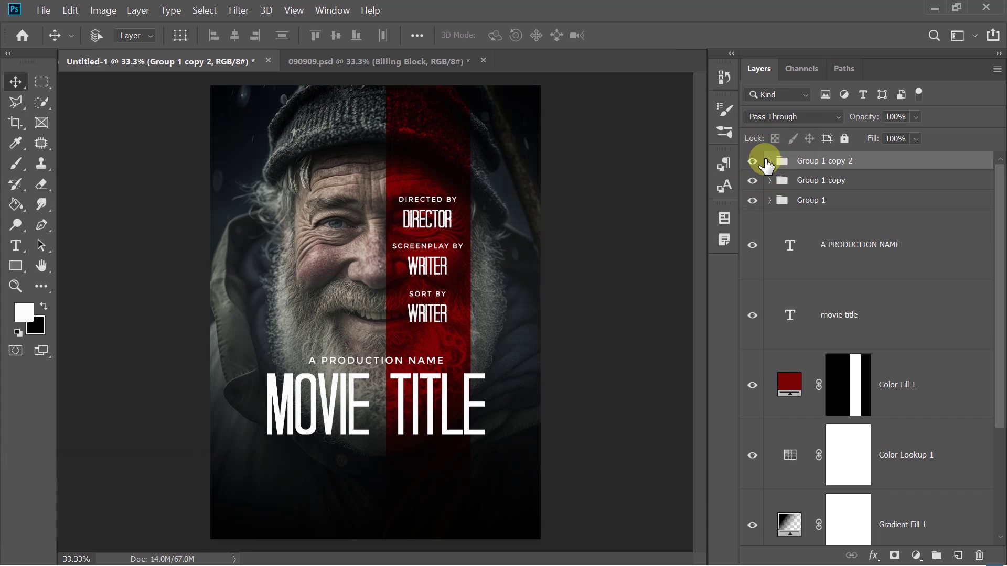
- Copy the Billing Block group from 090909.psd into the Untitled-1 poster document
{"action": "left_click", "coordinate": [393, 62]}
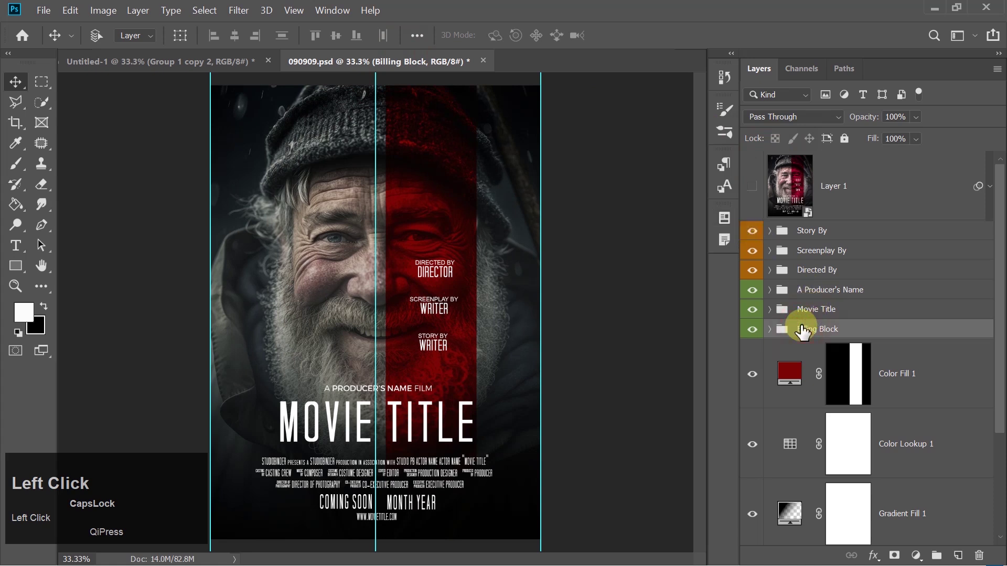
{"action": "left_click", "coordinate": [162, 67]}
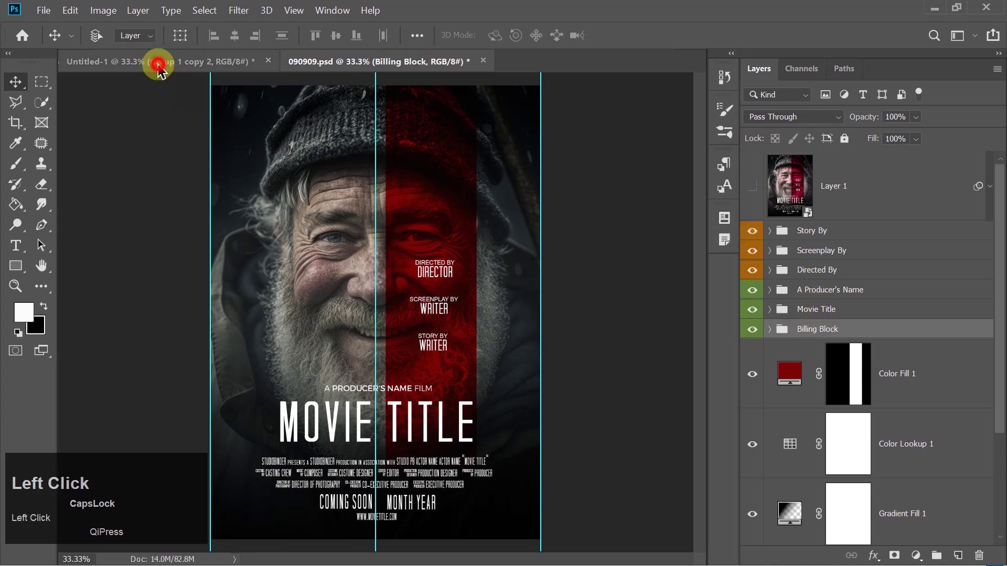
{"action": "key", "text": "ctrl+v"}
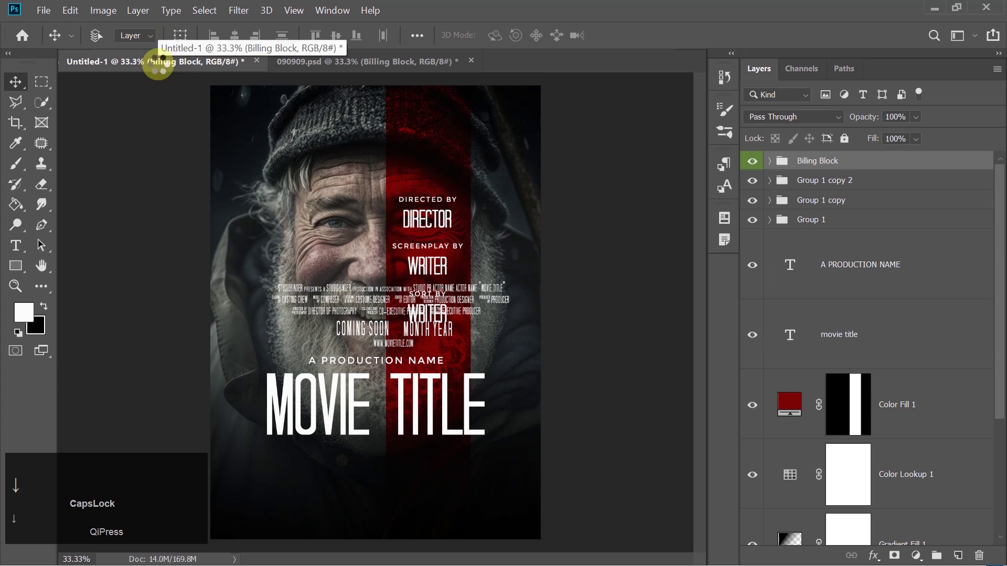
- Move the billing block below the movie title, enlarge it slightly, and nudge it down into place
{"action": "key", "text": "ctrl+t"}
{"action": "left_click_drag", "start_coordinate": [435, 307], "coordinate": [431, 473]}
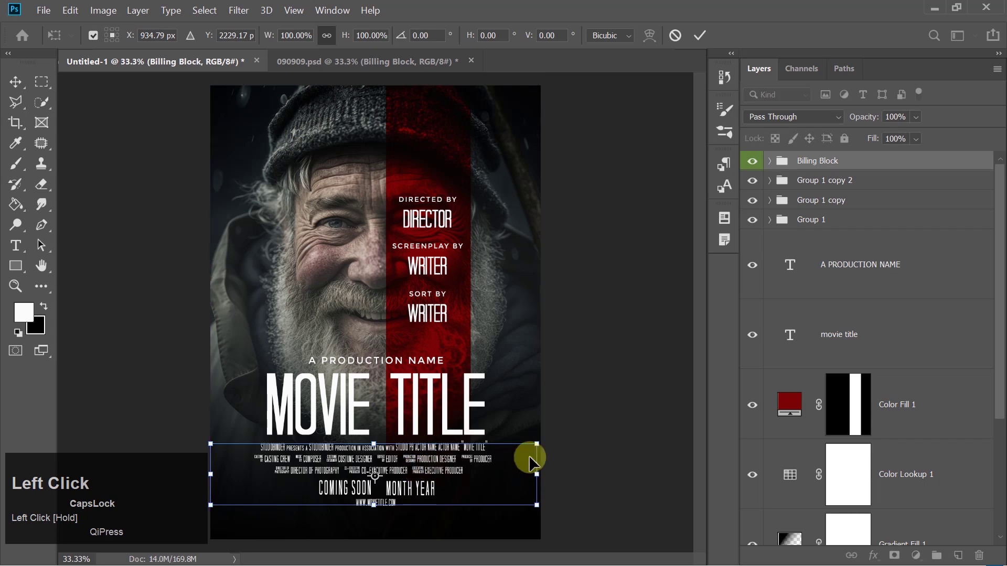
{"action": "left_click_drag", "start_coordinate": [549, 443], "coordinate": [560, 436]}
{"action": "left_click_drag", "start_coordinate": [474, 482], "coordinate": [473, 493]}
{"action": "key", "text": "Return"}
{"action": "key", "text": "Down"}
{"action": "key", "text": "Down"}
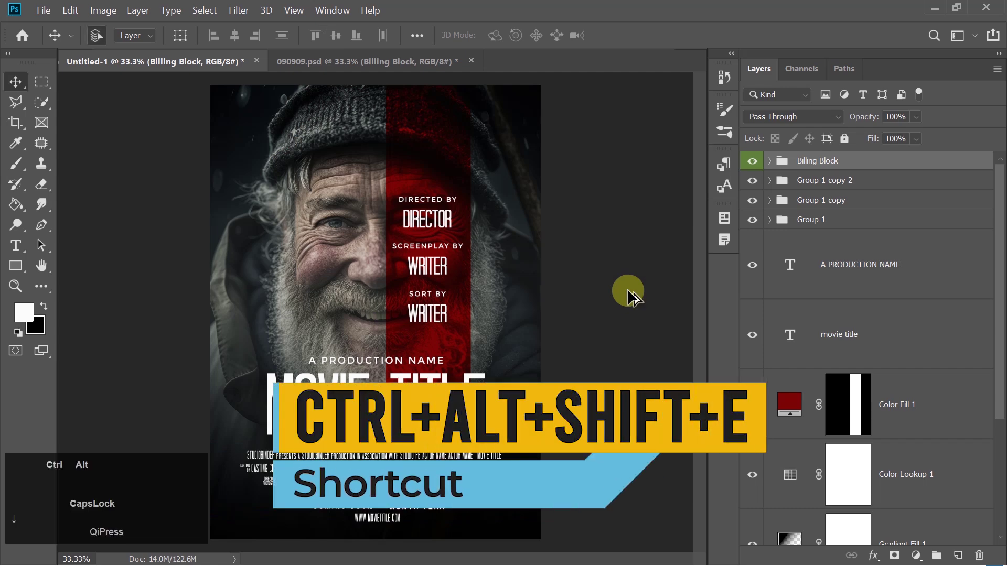
- Stamp all visible layers into a new top layer and convert it to a smart object
{"action": "key", "text": "ctrl+alt+shift+e"}
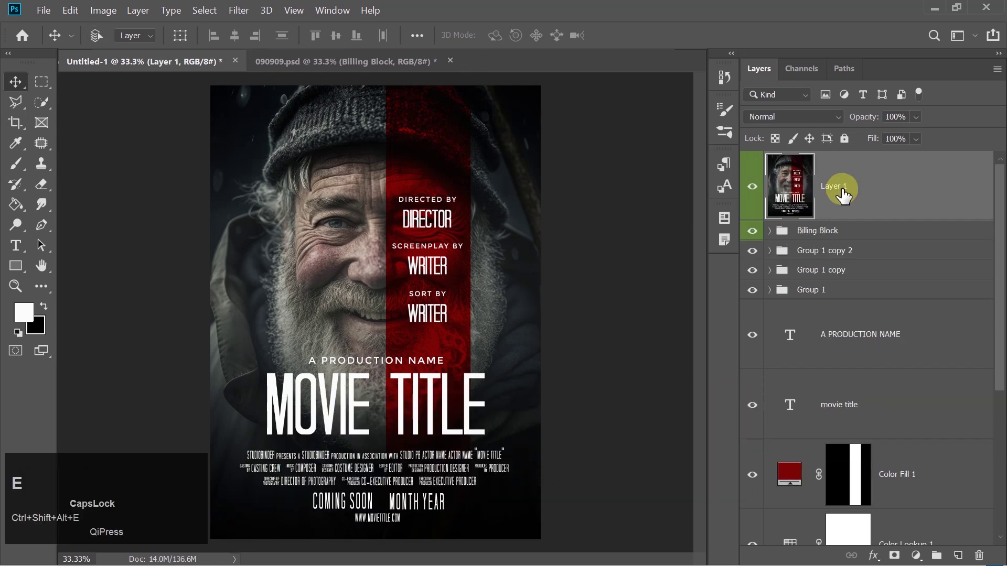
{"action": "right_click", "coordinate": [843, 194]}
{"action": "left_click", "coordinate": [719, 227]}
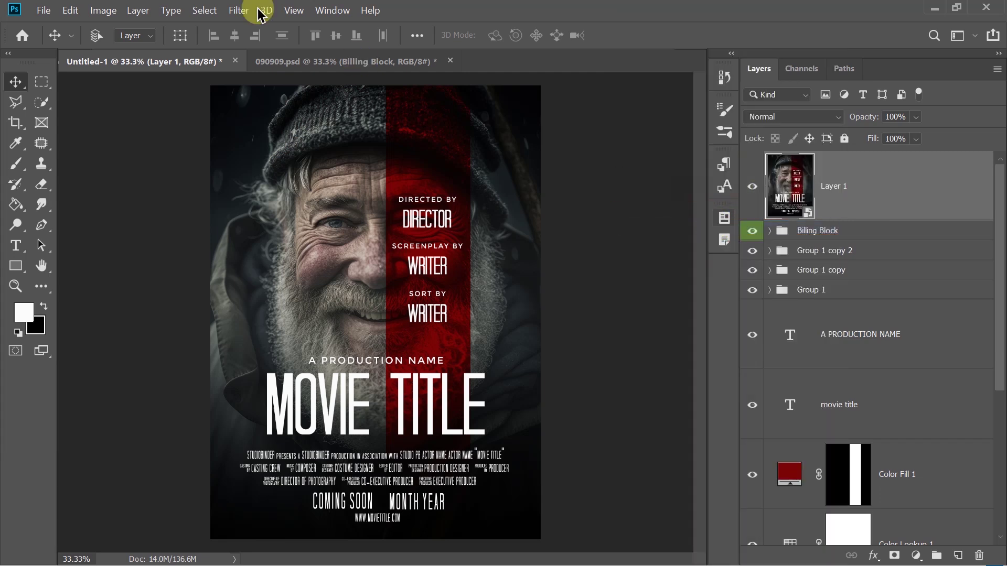
- Start a Camera Raw filter on the merged poster layer, setting the white balance temperature to +7 and tint to +23
{"action": "left_click", "coordinate": [239, 10]}
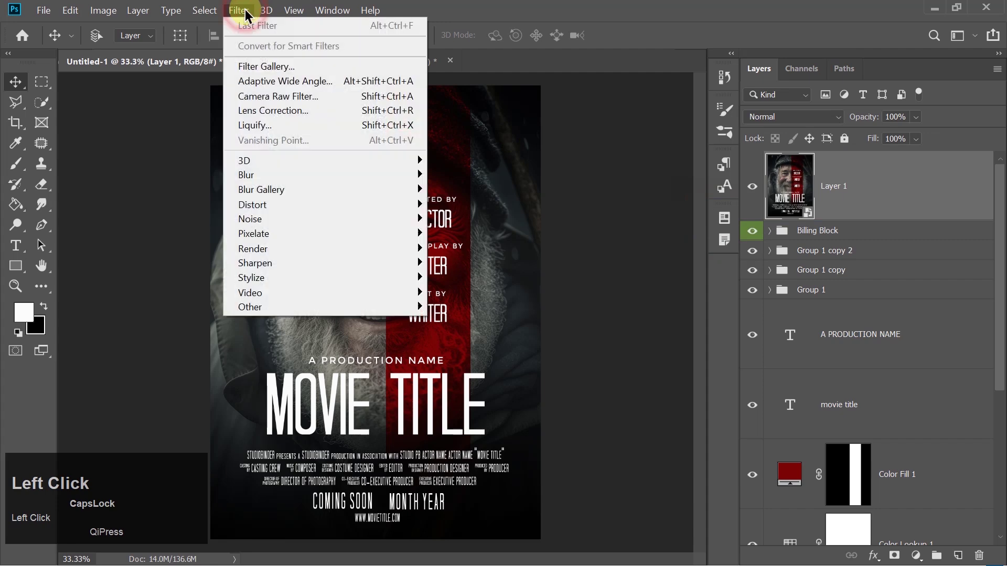
{"action": "left_click", "coordinate": [271, 97]}
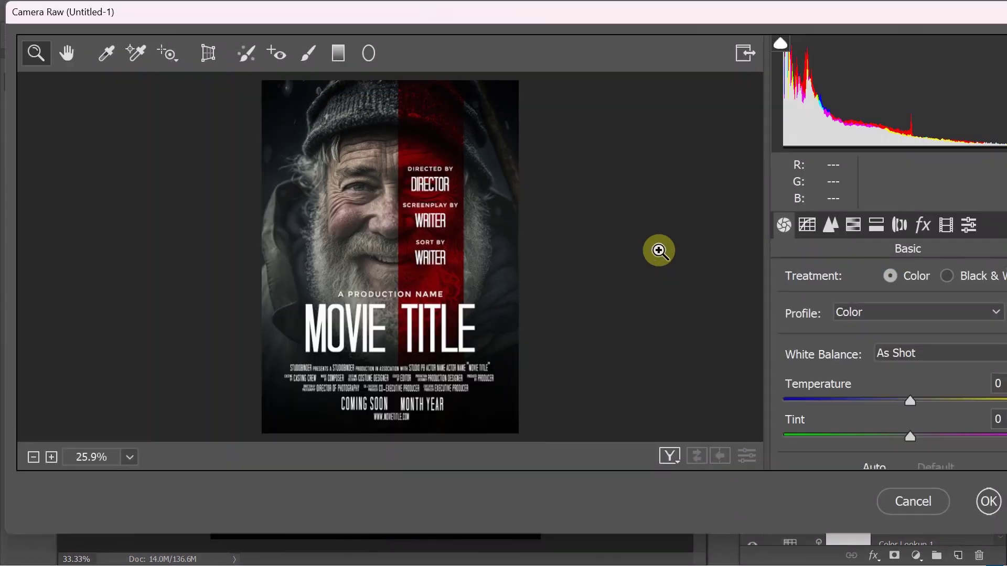
{"action": "left_click_drag", "start_coordinate": [813, 14], "coordinate": [754, 21]}
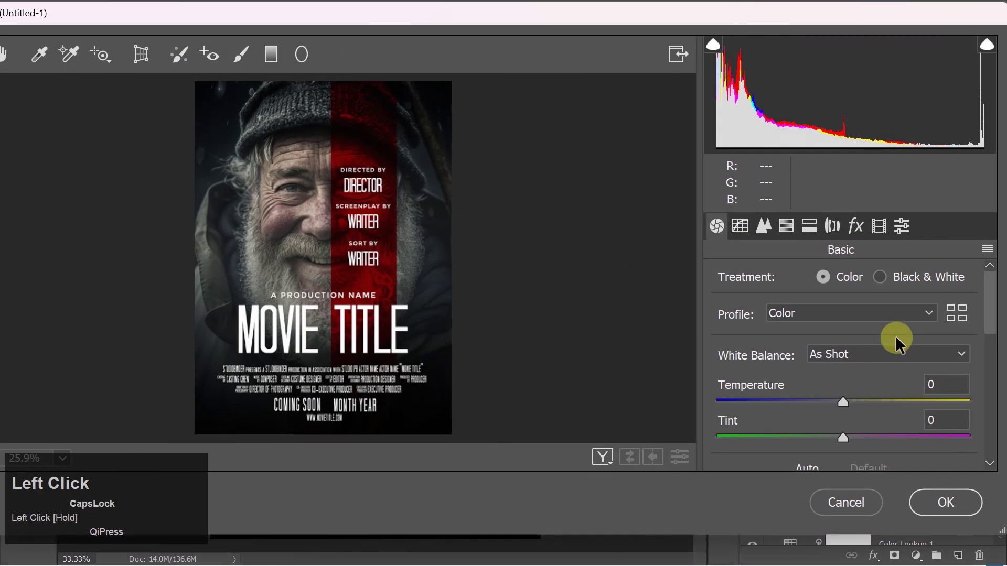
{"action": "left_click_drag", "start_coordinate": [986, 290], "coordinate": [943, 317]}
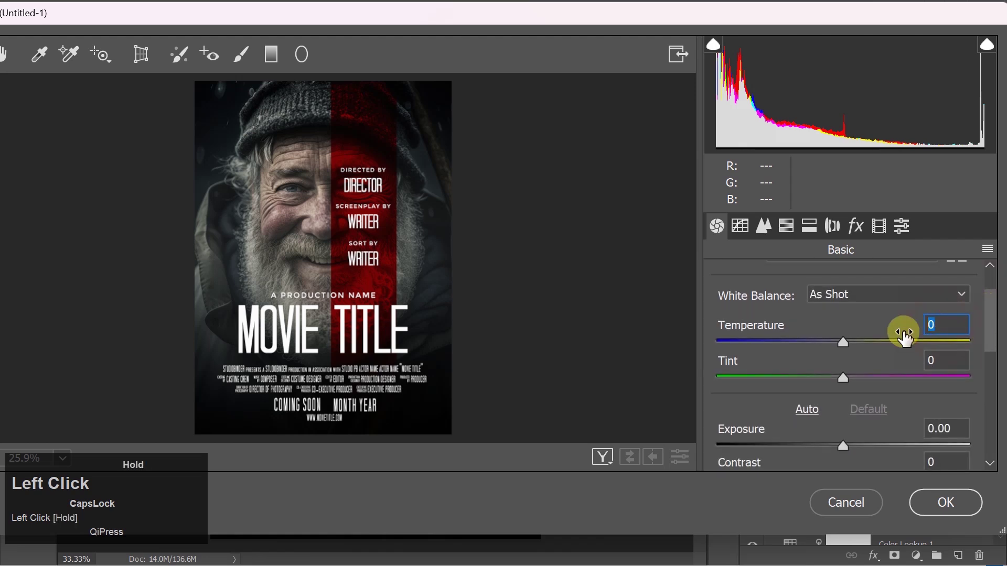
{"action": "type", "text": "7"}
{"action": "left_click", "coordinate": [912, 367]}
{"action": "type", "text": "23"}
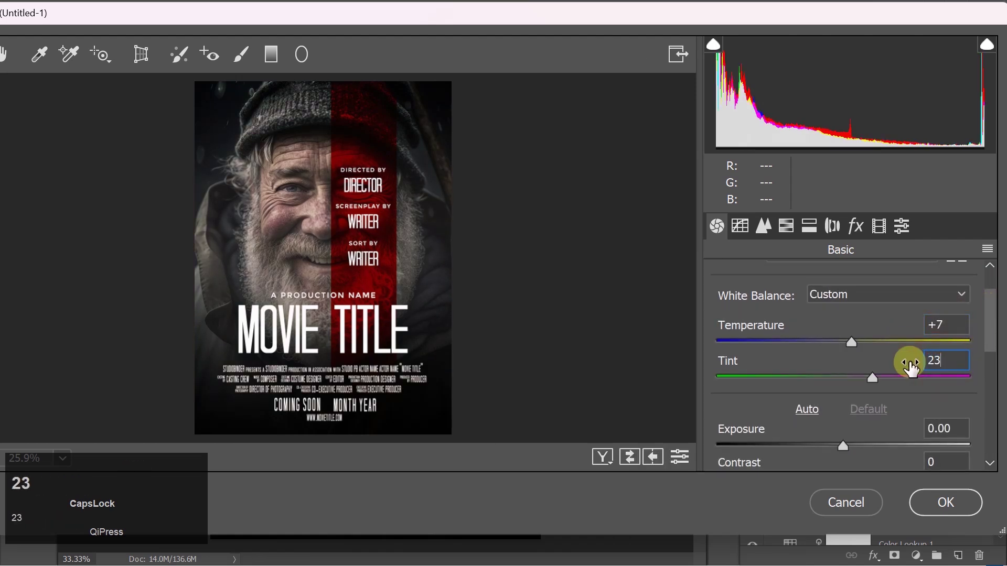
- Set the Camera Raw texture to +7 and clarity to +31
{"action": "left_click_drag", "start_coordinate": [989, 315], "coordinate": [926, 357]}
{"action": "left_click", "coordinate": [939, 351]}
{"action": "type", "text": "7"}
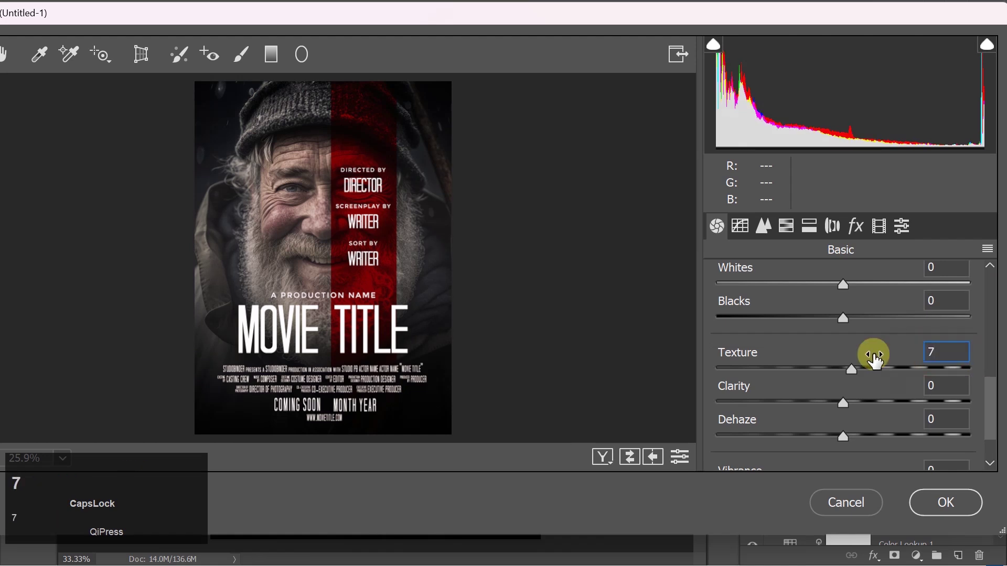
{"action": "left_click", "coordinate": [932, 386]}
{"action": "type", "text": "31"}
- Set the Camera Raw vibrance to +11 and saturation to +5
{"action": "left_click_drag", "start_coordinate": [990, 399], "coordinate": [991, 425]}
{"action": "left_click", "coordinate": [947, 404]}
{"action": "type", "text": "11"}
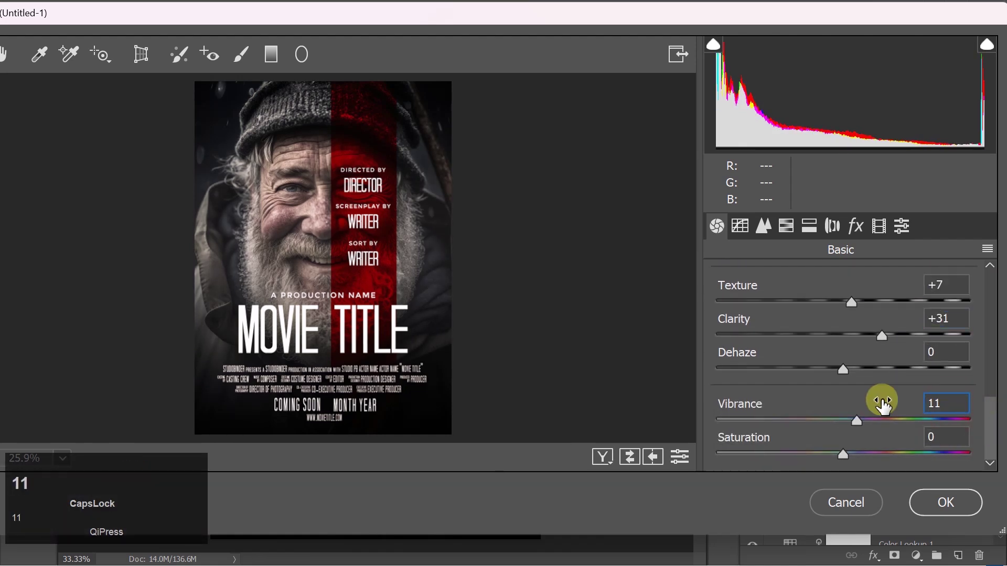
{"action": "left_click", "coordinate": [938, 436]}
{"action": "type", "text": "5"}
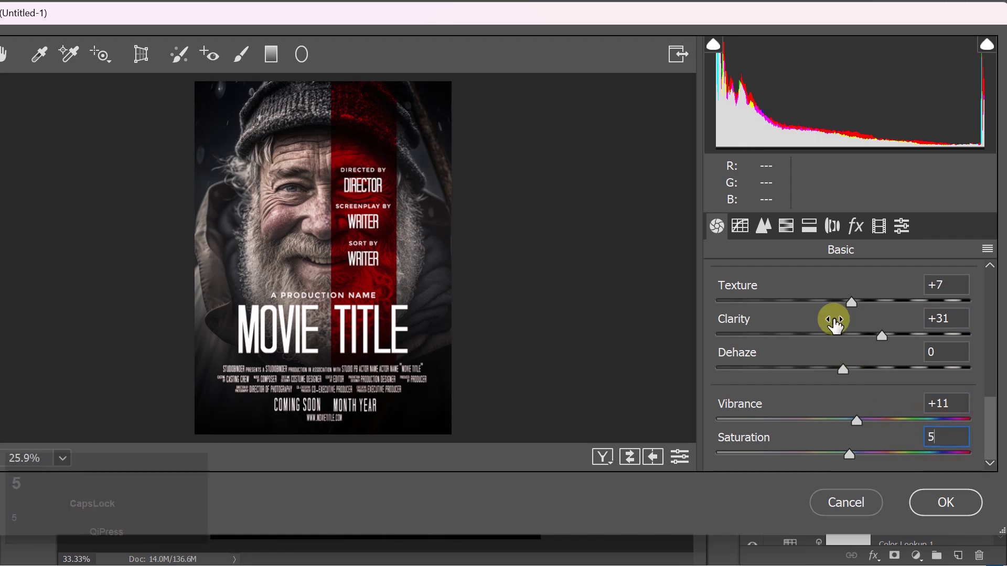
- Set the Camera Raw sharpening amount to 38
{"action": "left_click", "coordinate": [764, 226]}
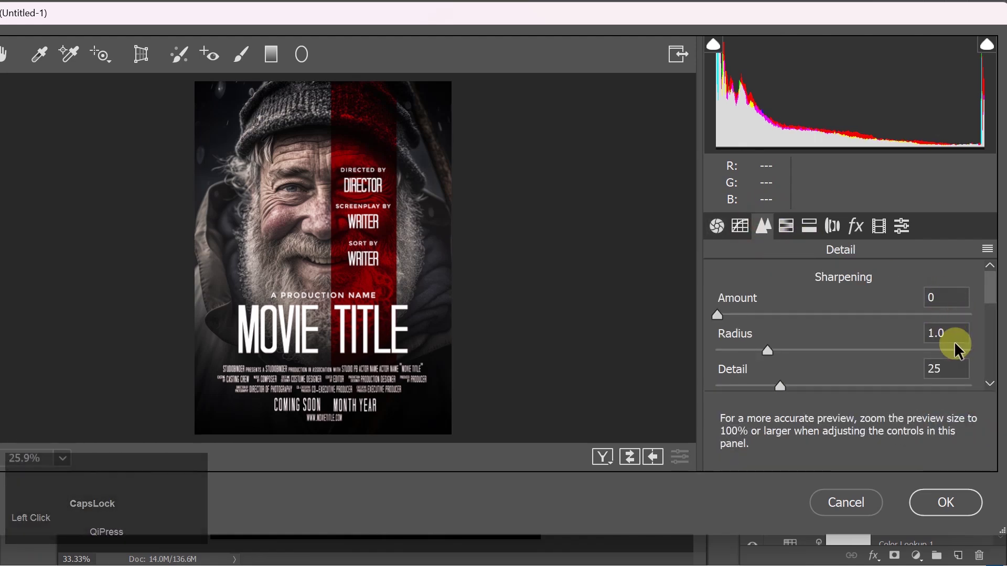
{"action": "left_click_drag", "start_coordinate": [939, 297], "coordinate": [906, 305]}
{"action": "type", "text": "38"}
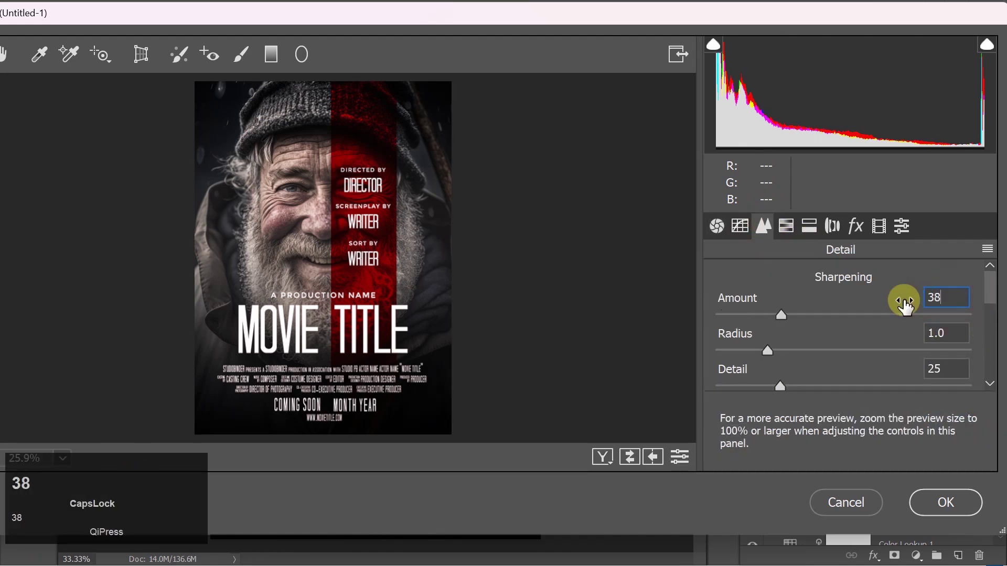
- Set the calibration's Red Primary hue to -45 and apply the filter, comparing the poster with Layer 1 hidden and shown
{"action": "left_click", "coordinate": [881, 228]}
{"action": "left_click", "coordinate": [944, 417]}
{"action": "type", "text": "-45"}
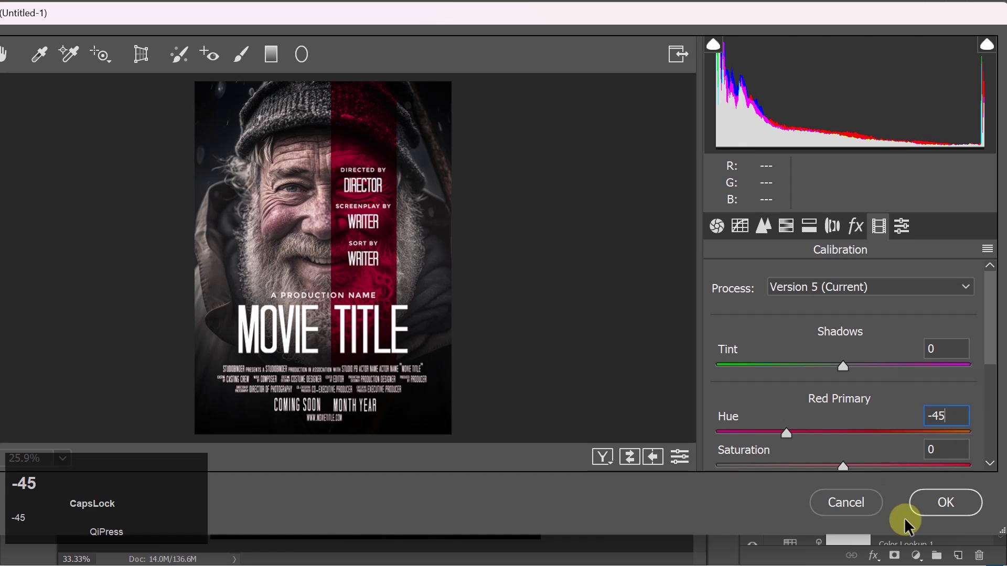
{"action": "left_click", "coordinate": [921, 508]}
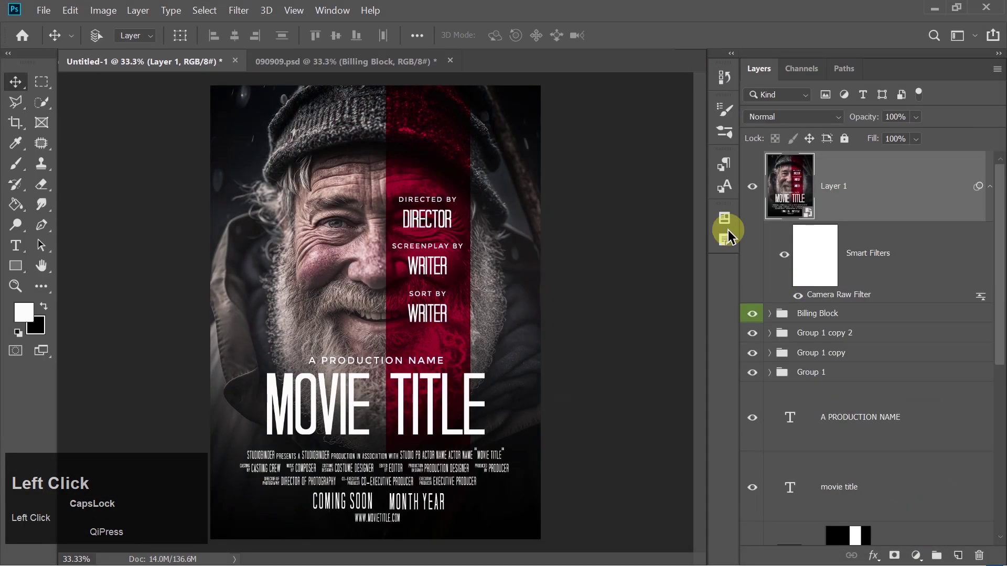
{"action": "left_click", "coordinate": [751, 188]}
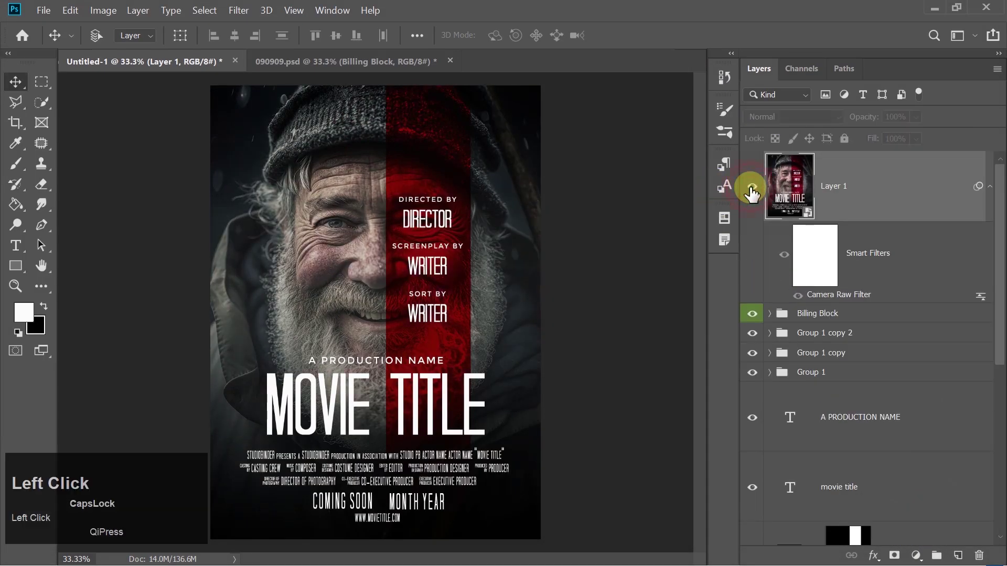
{"action": "left_click", "coordinate": [751, 189]}
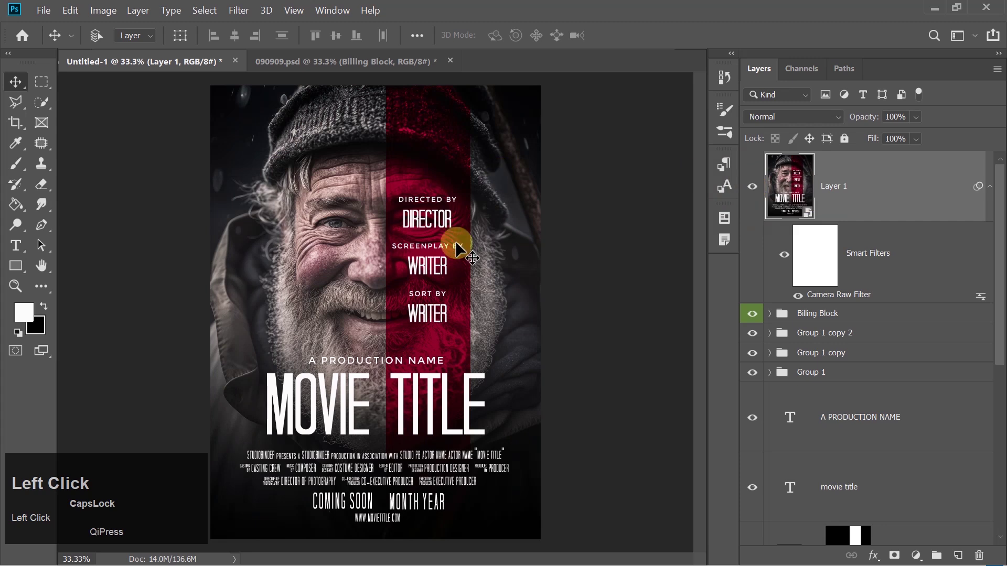